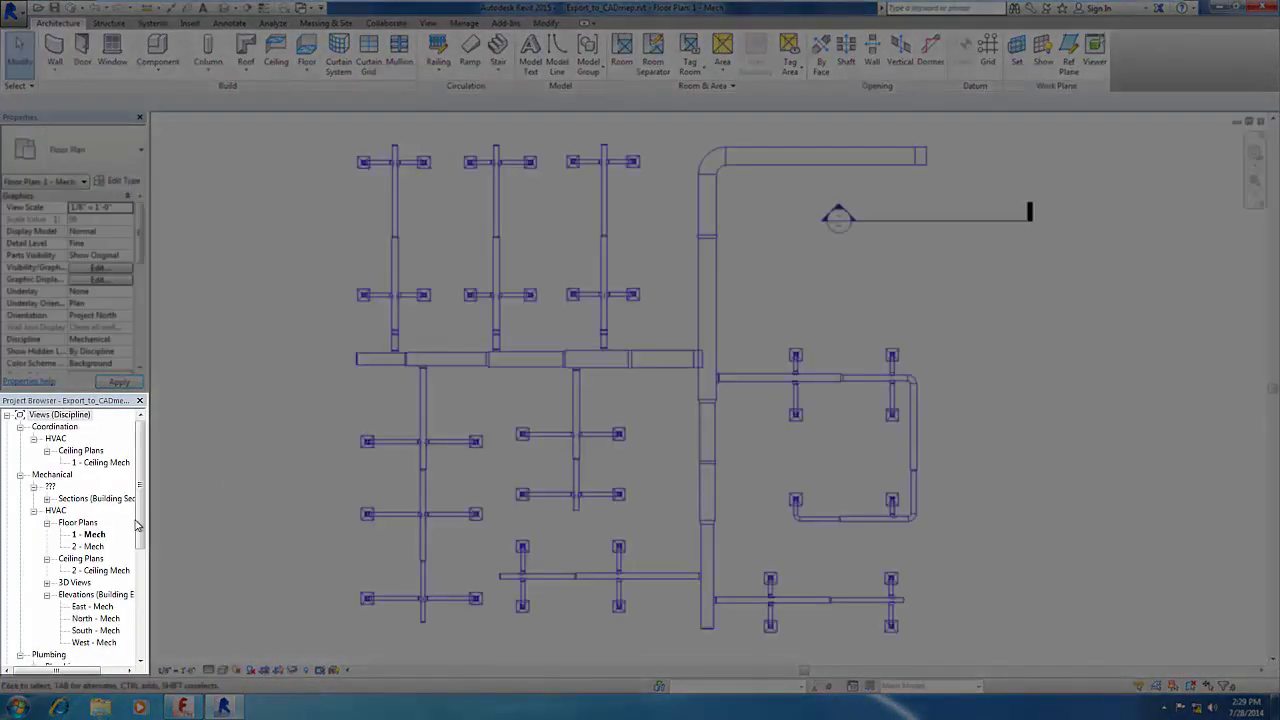
Select the entire duct layout in the 1 - Mech floor plan and filter the Air Terminals category out of the selection
left_click(93, 535)
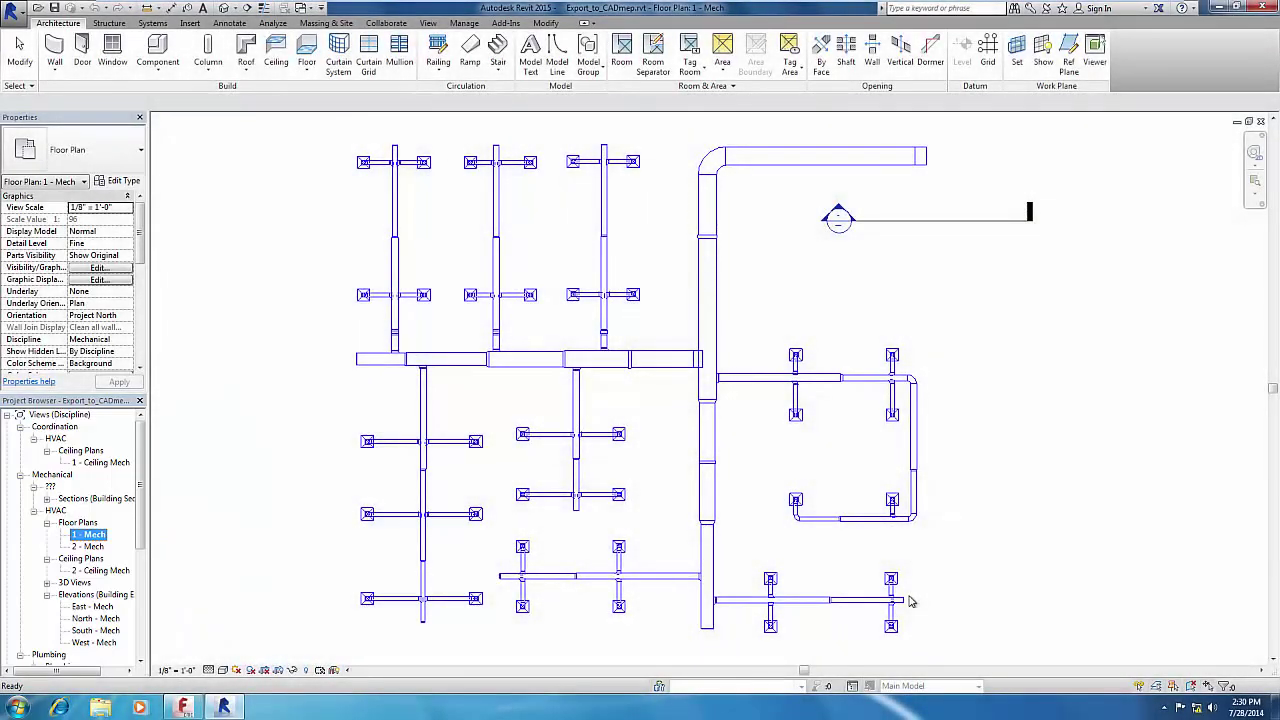
scroll(911, 601, "down", 1)
left_click(911, 601)
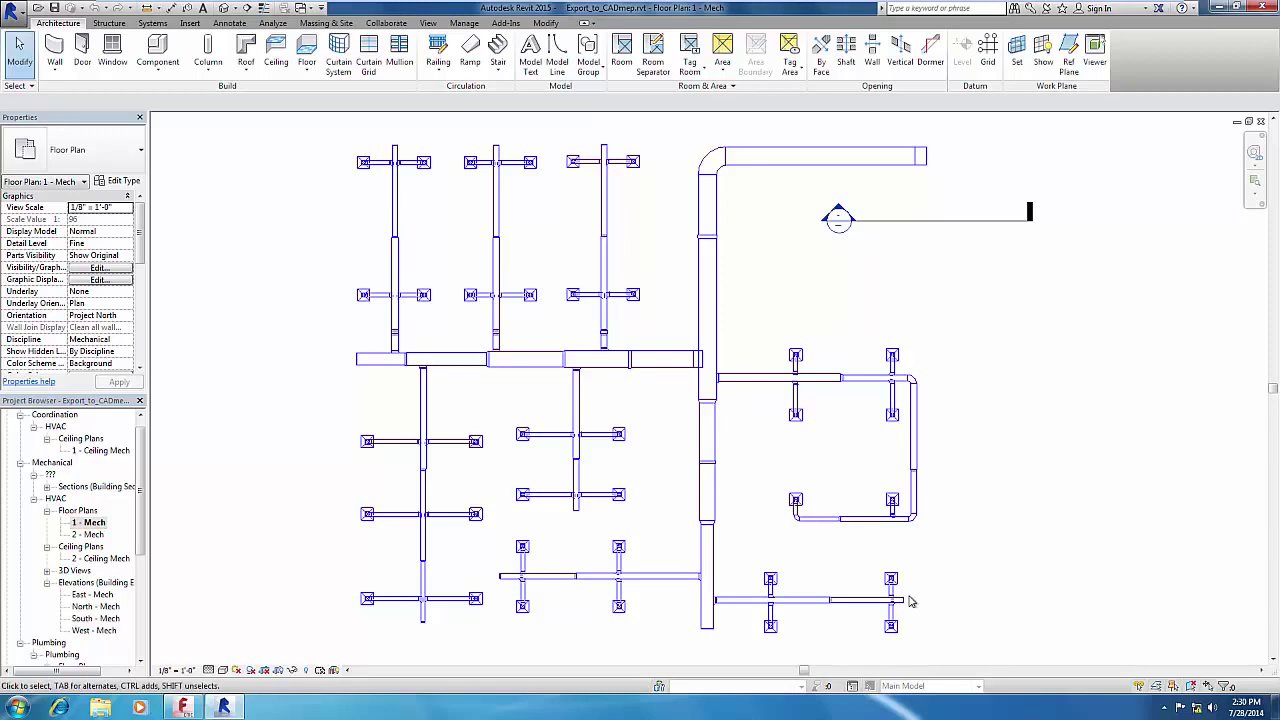
scroll(911, 601, "down", 1)
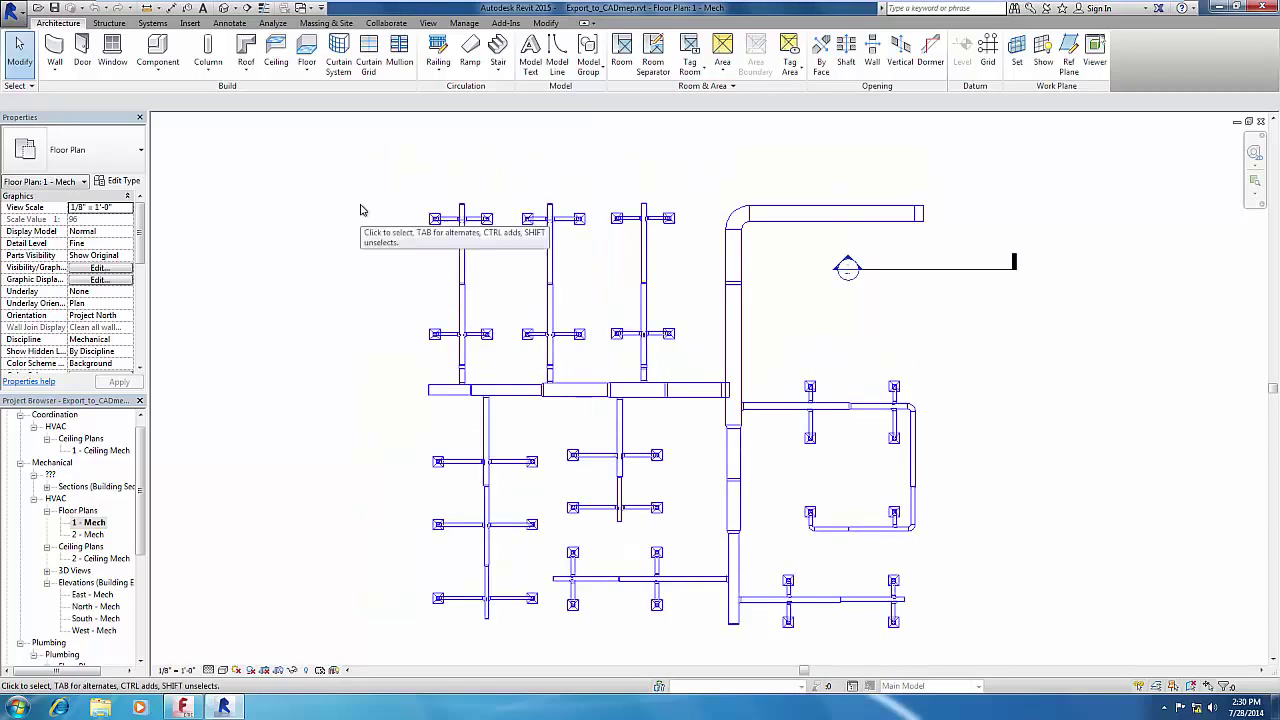
left_click_drag(361, 188, 932, 655)
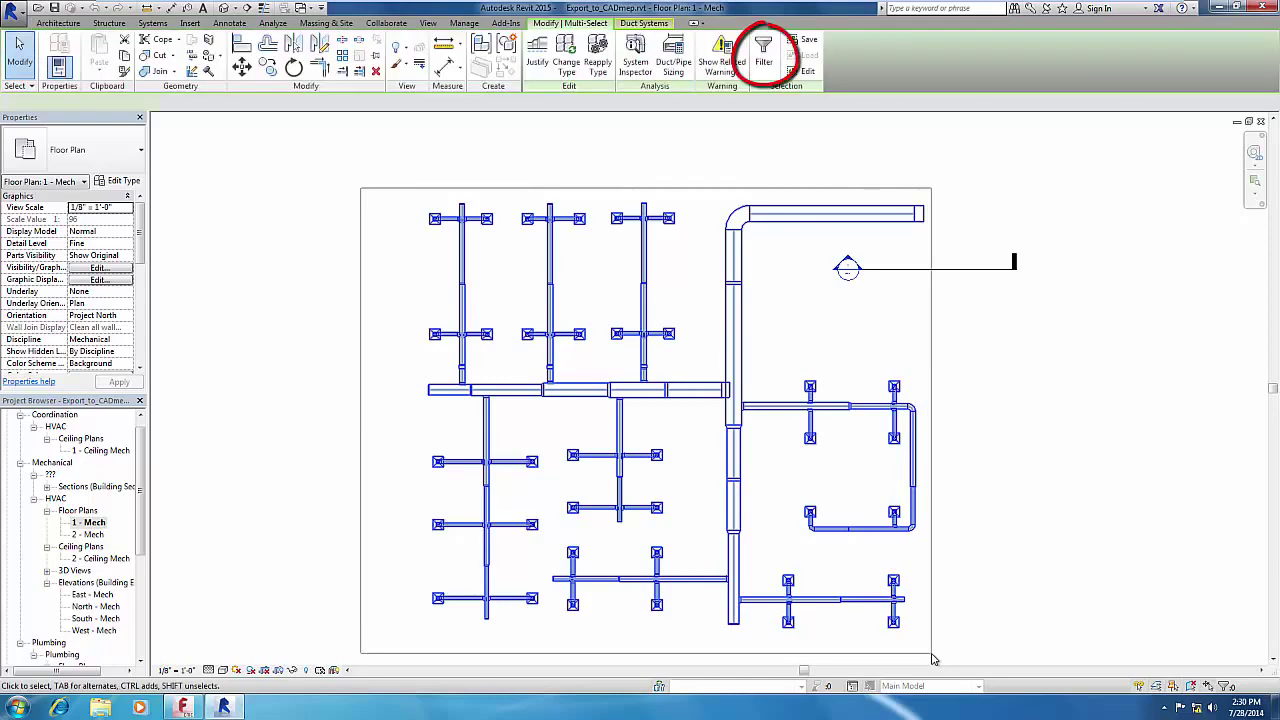
left_click(763, 55)
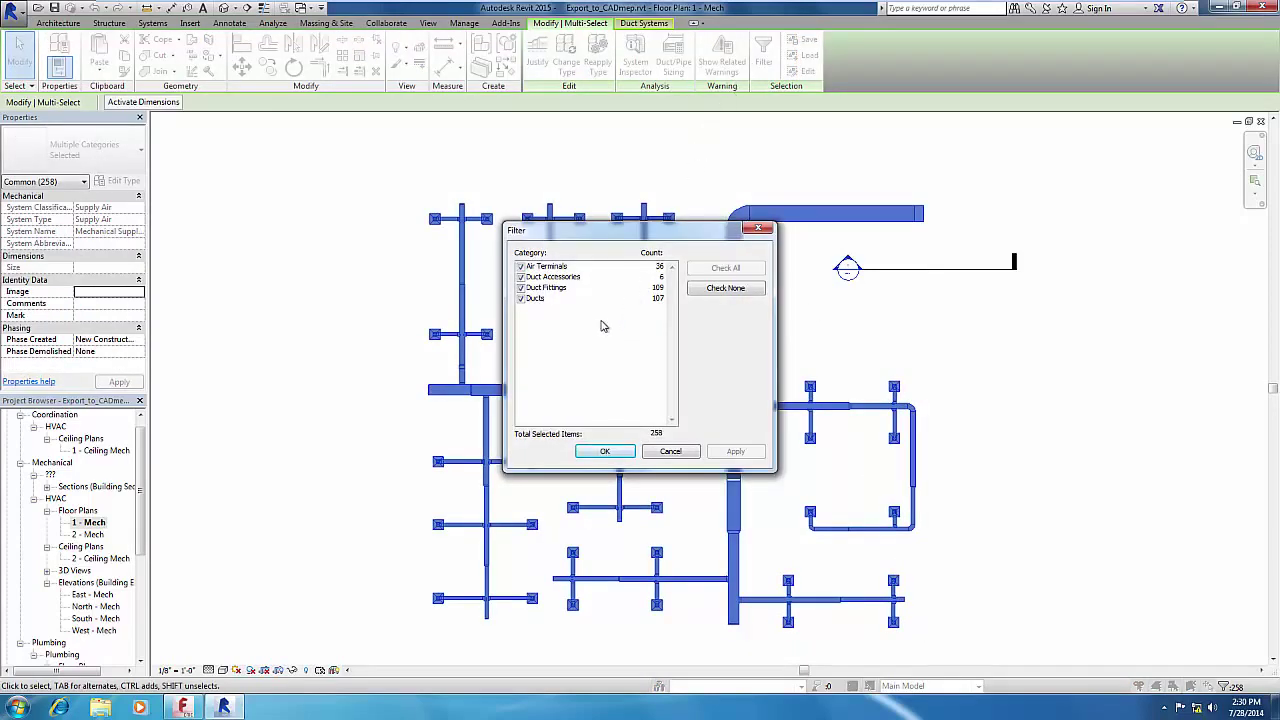
left_click(520, 267)
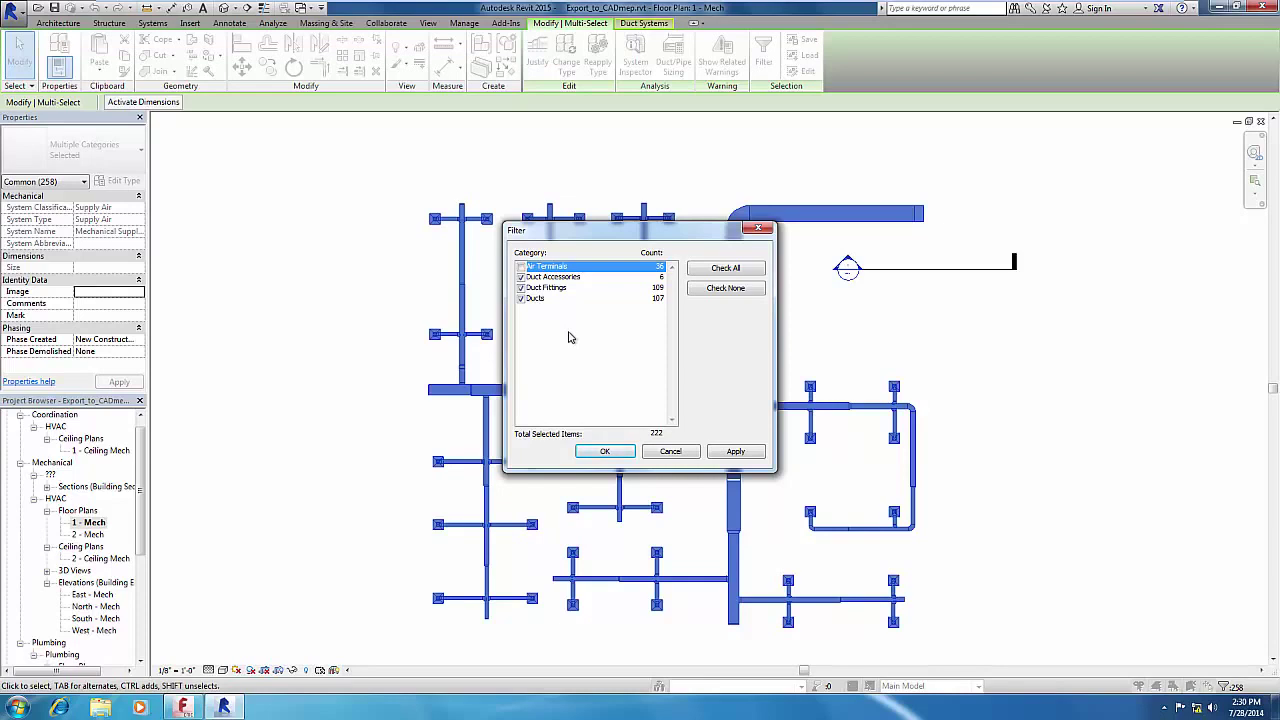
left_click(615, 453)
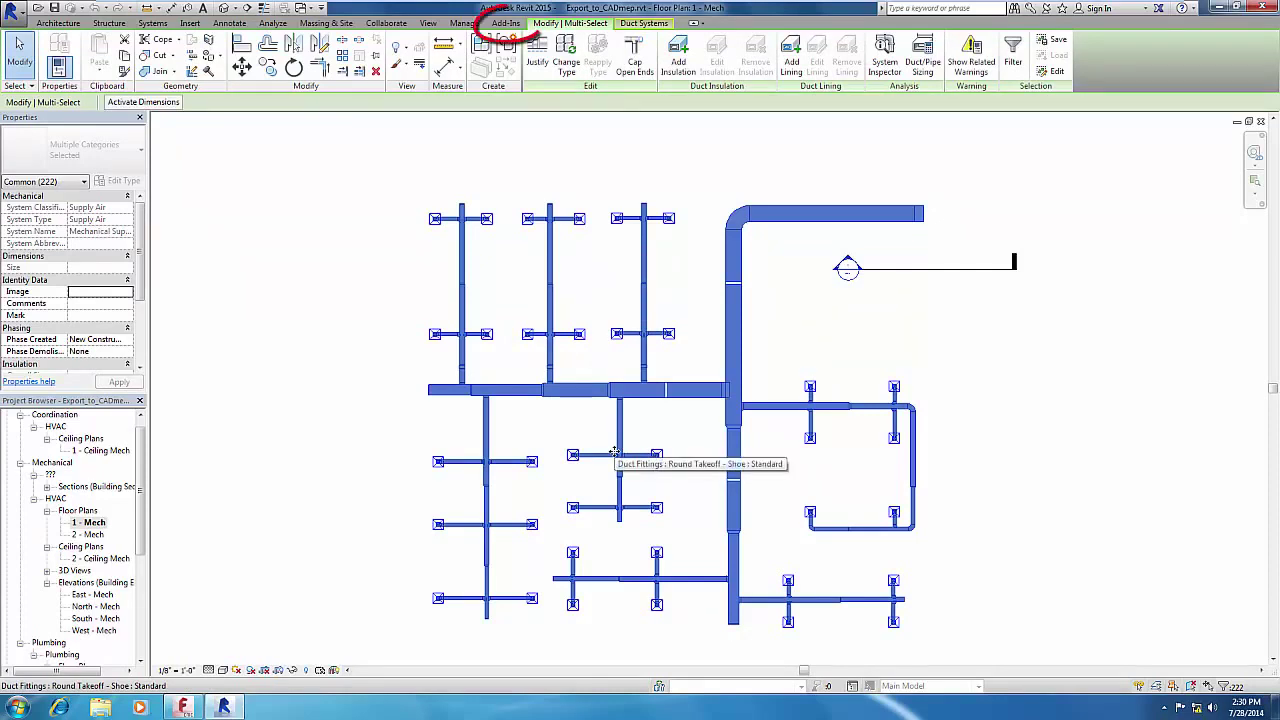
Store the selected ducts, duct fittings and duct accessories as design line elements for the RME to FAB export
left_click(505, 22)
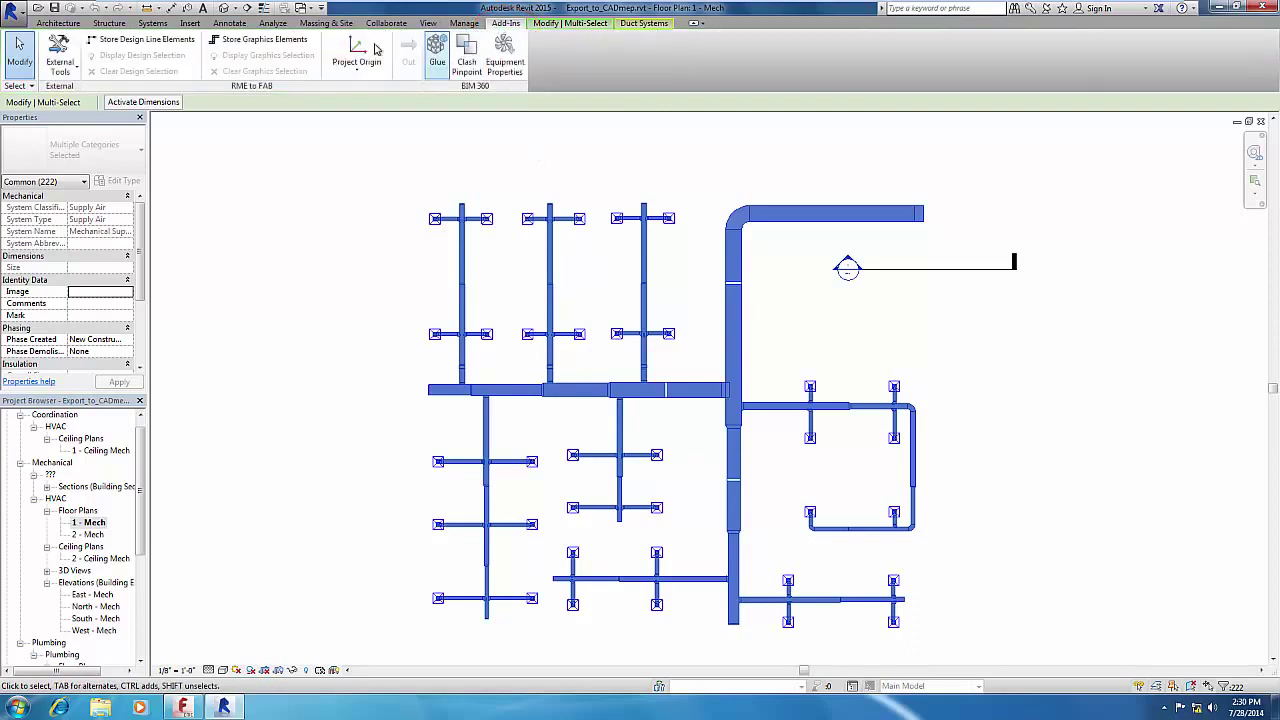
left_click(183, 42)
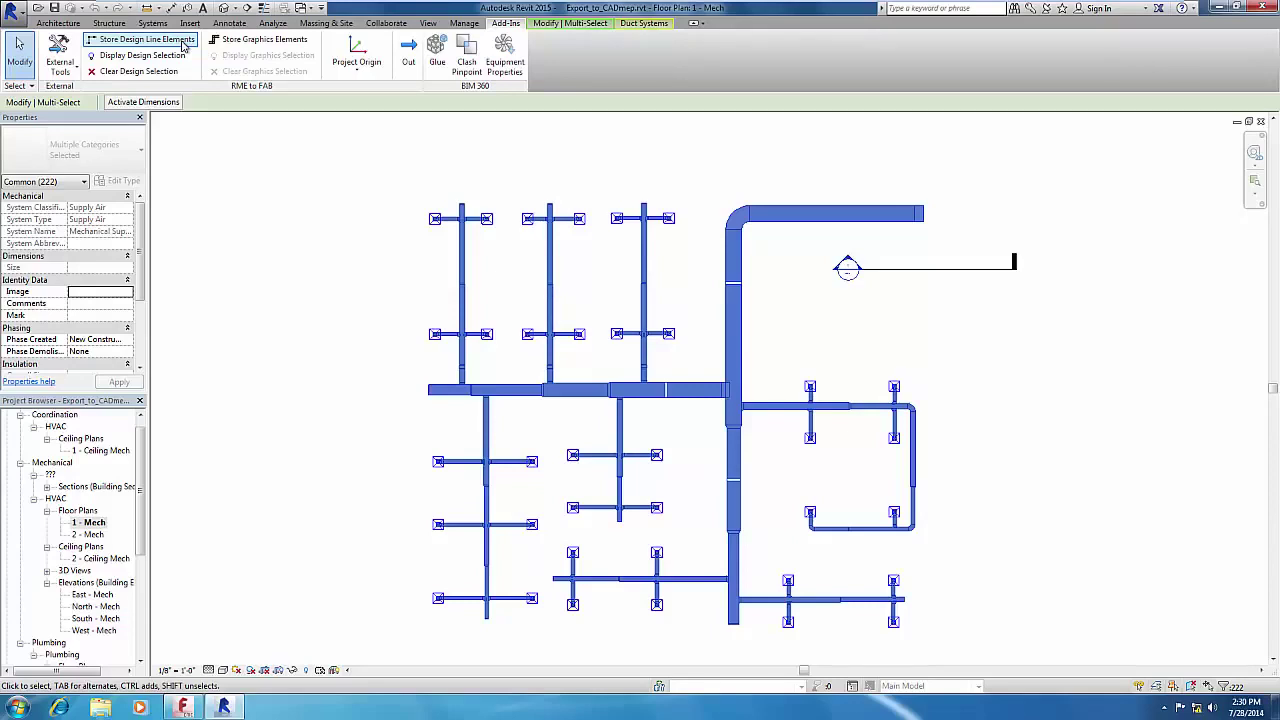
left_click(183, 46)
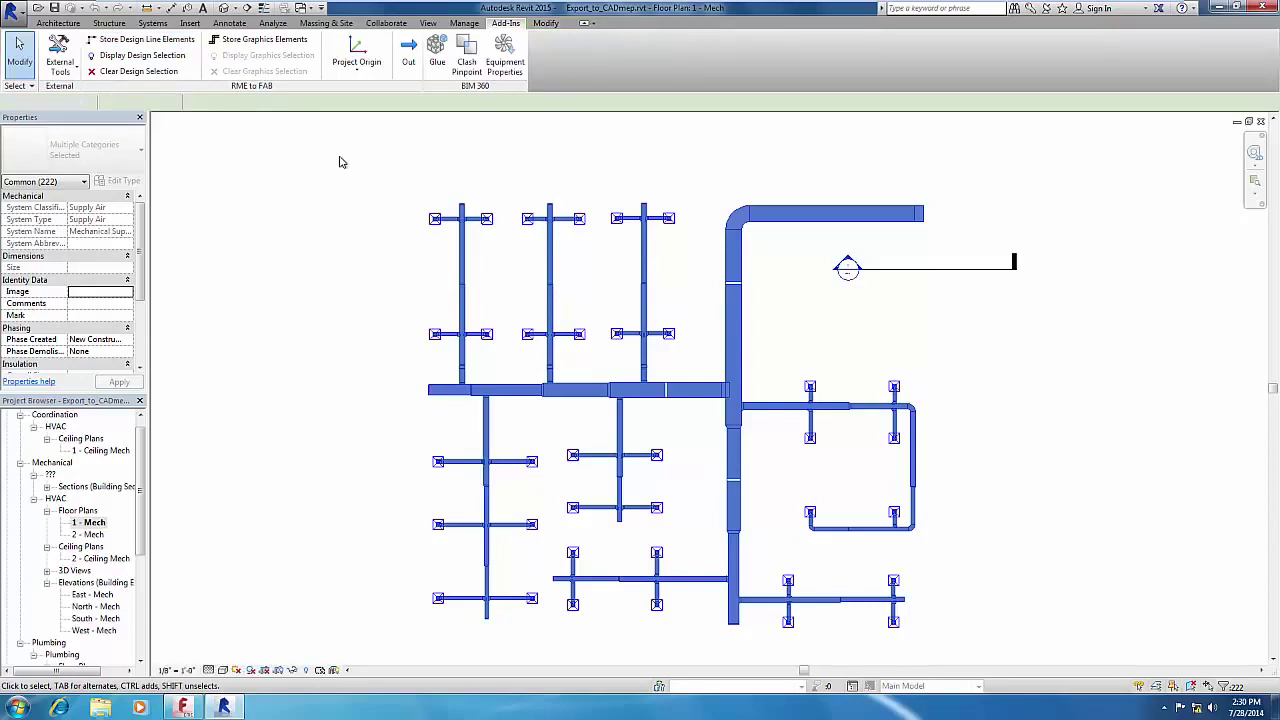
Select the whole duct layout again, filter it to Air Terminals only, and store them as graphics elements
left_click_drag(350, 165, 970, 647)
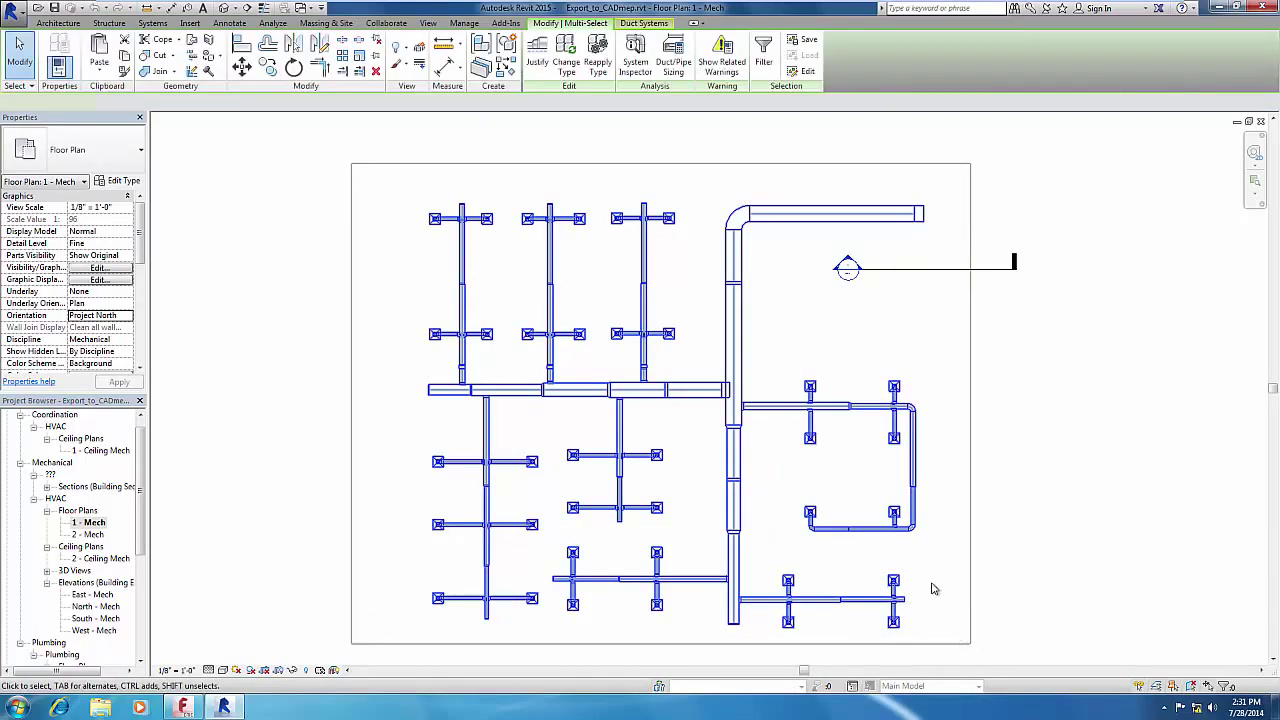
left_click(763, 58)
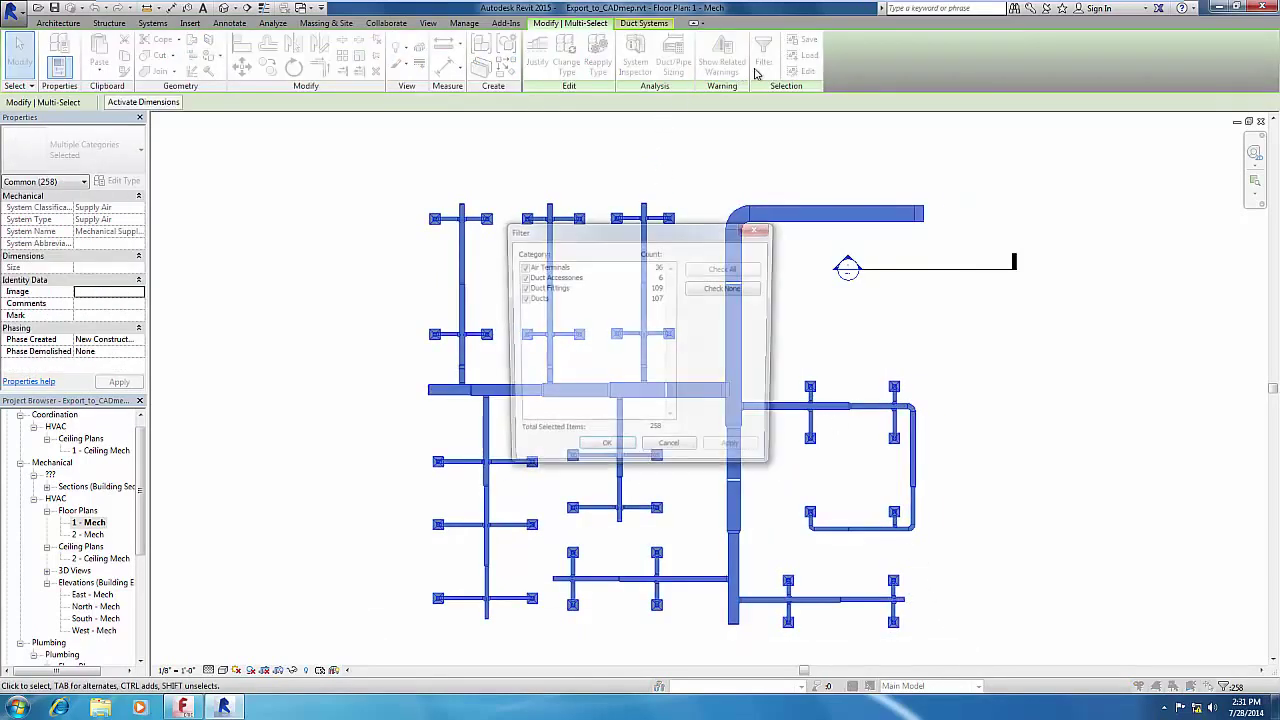
left_click(530, 287)
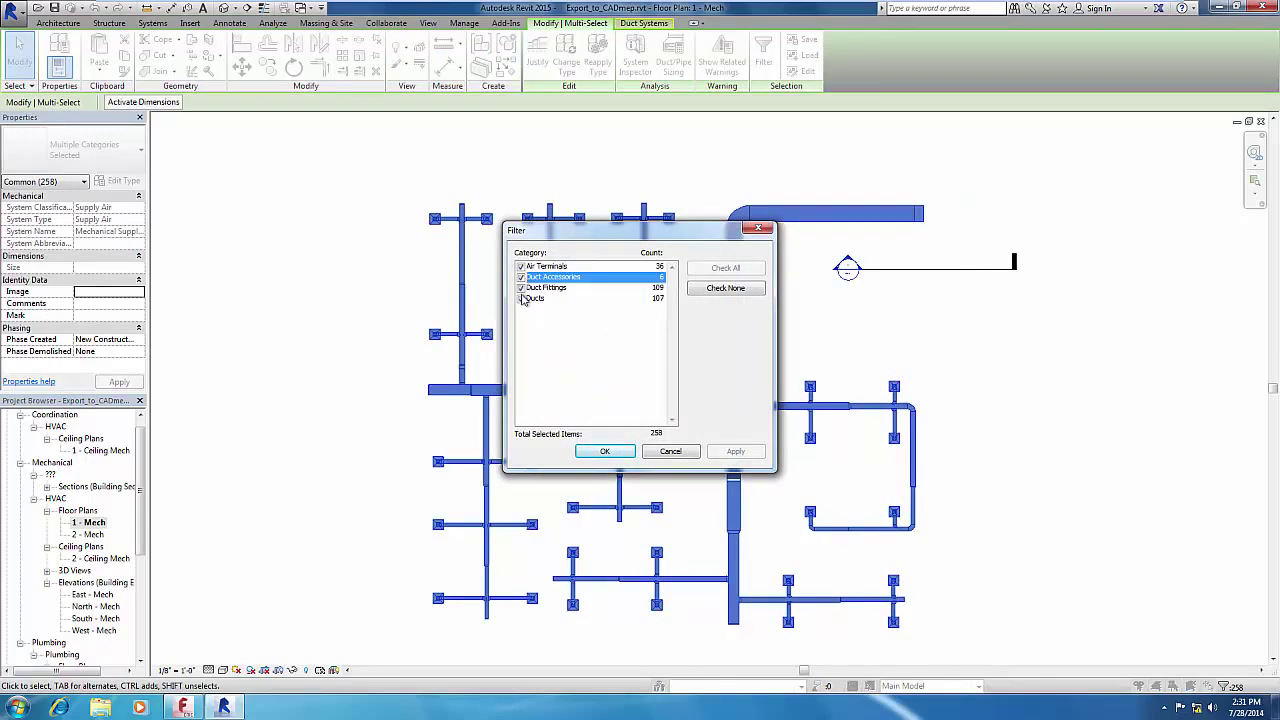
left_click(520, 288)
left_click(520, 276)
left_click(520, 287)
left_click(520, 298)
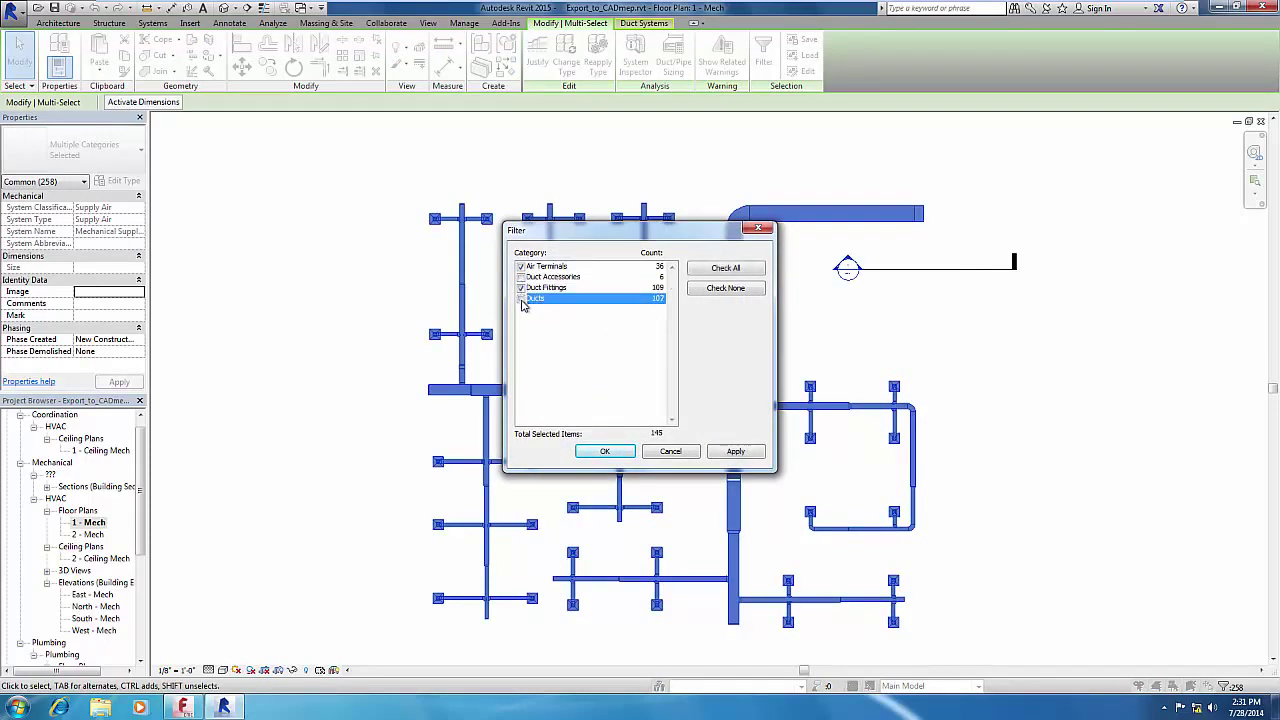
left_click(604, 451)
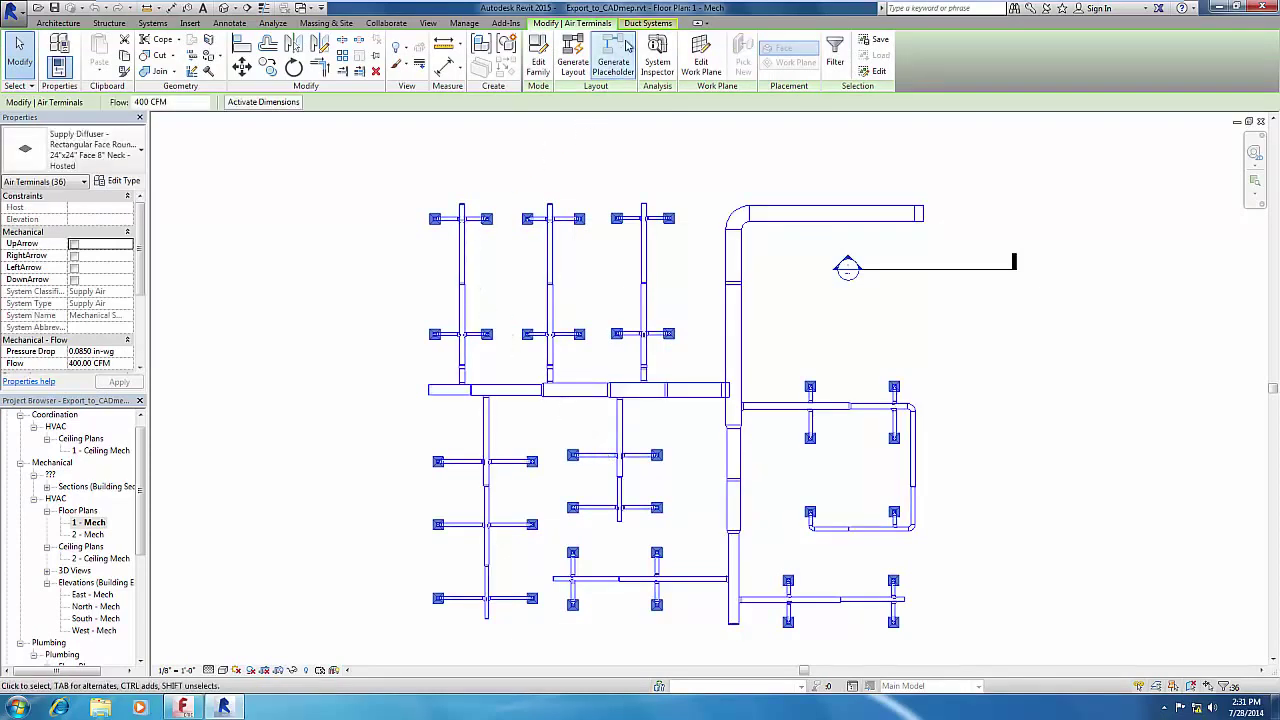
left_click(514, 24)
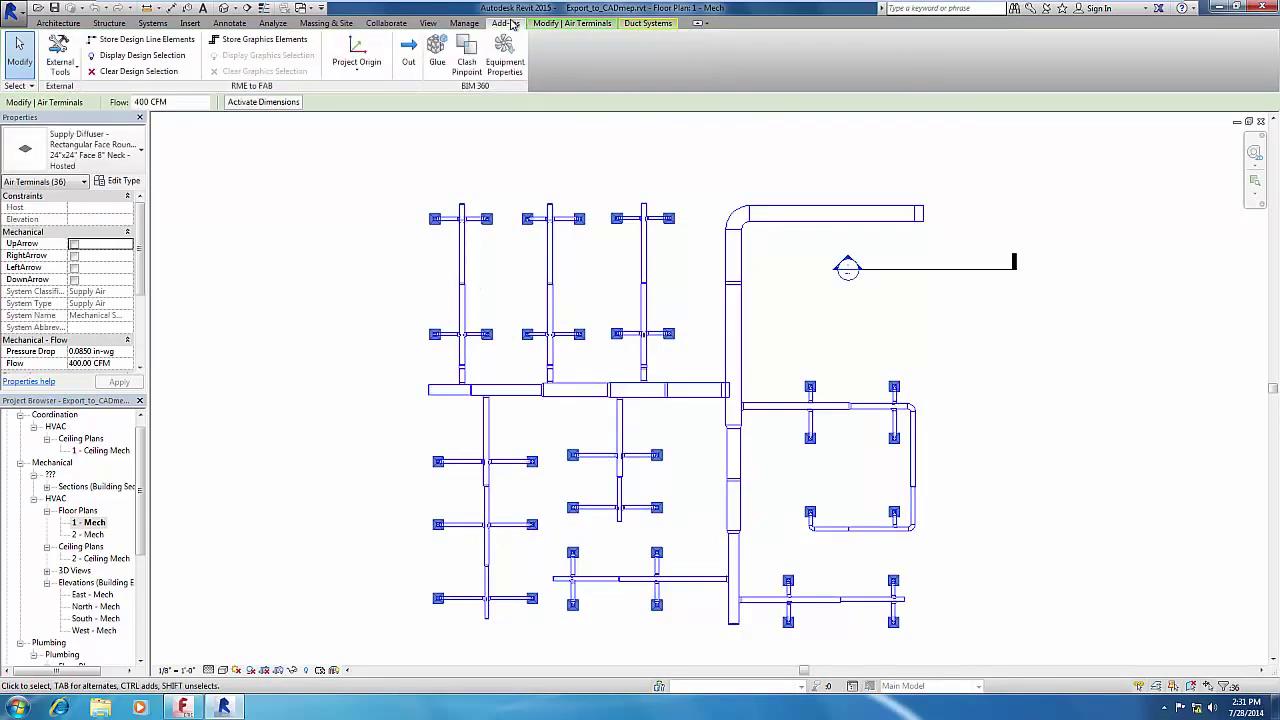
left_click(303, 44)
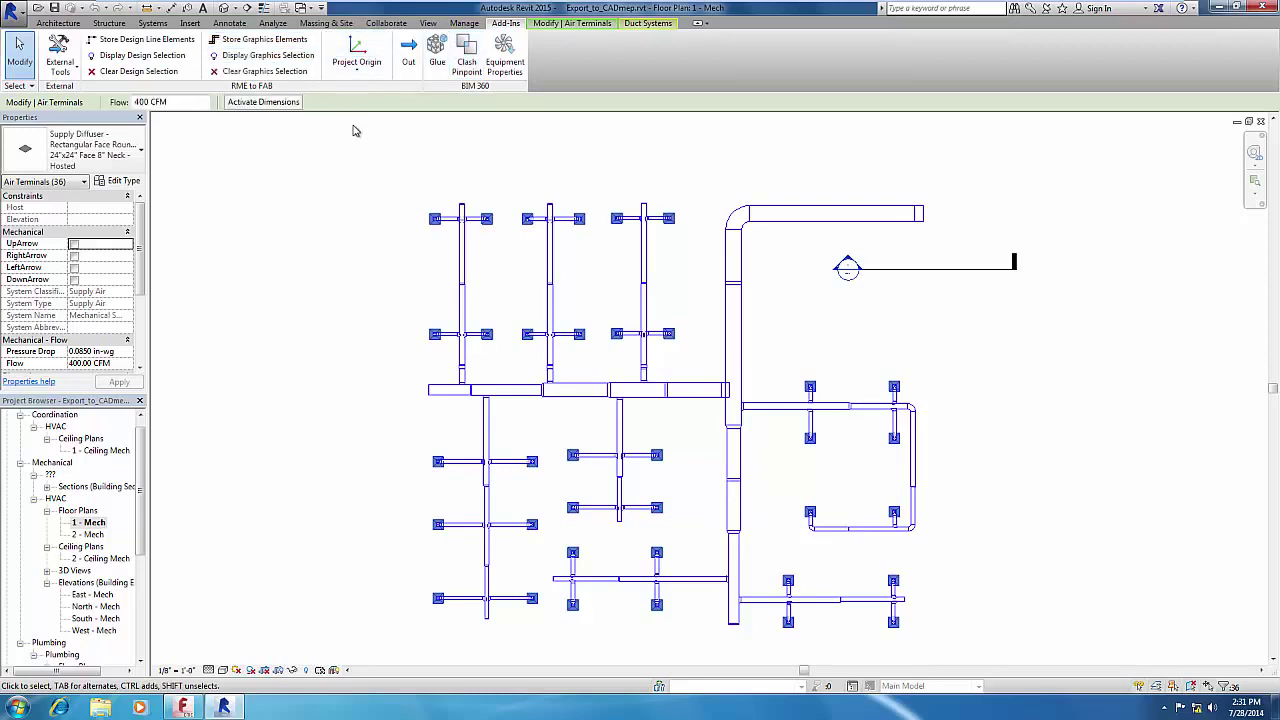
Export the stored elements to the RIF file "Export Elements" in the CAD-8-RevitToCADmep-ExerciseFiles folder on the C: drive
left_click(408, 62)
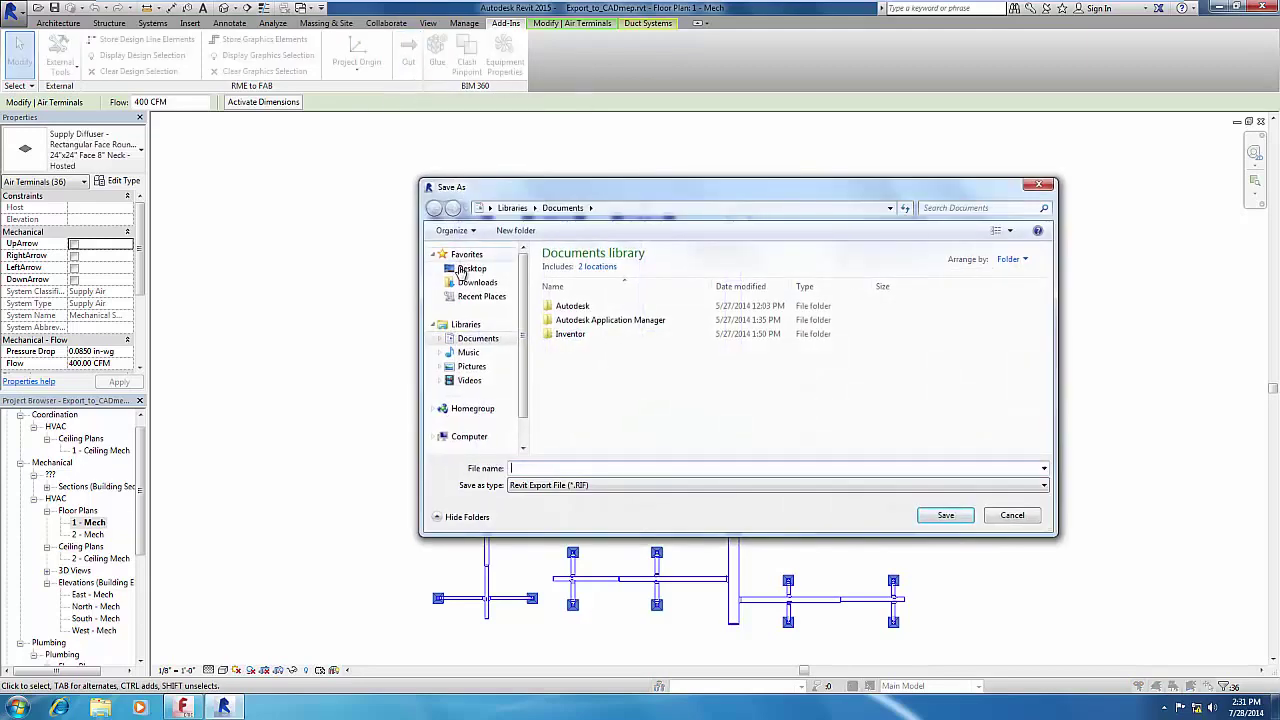
left_click(470, 269)
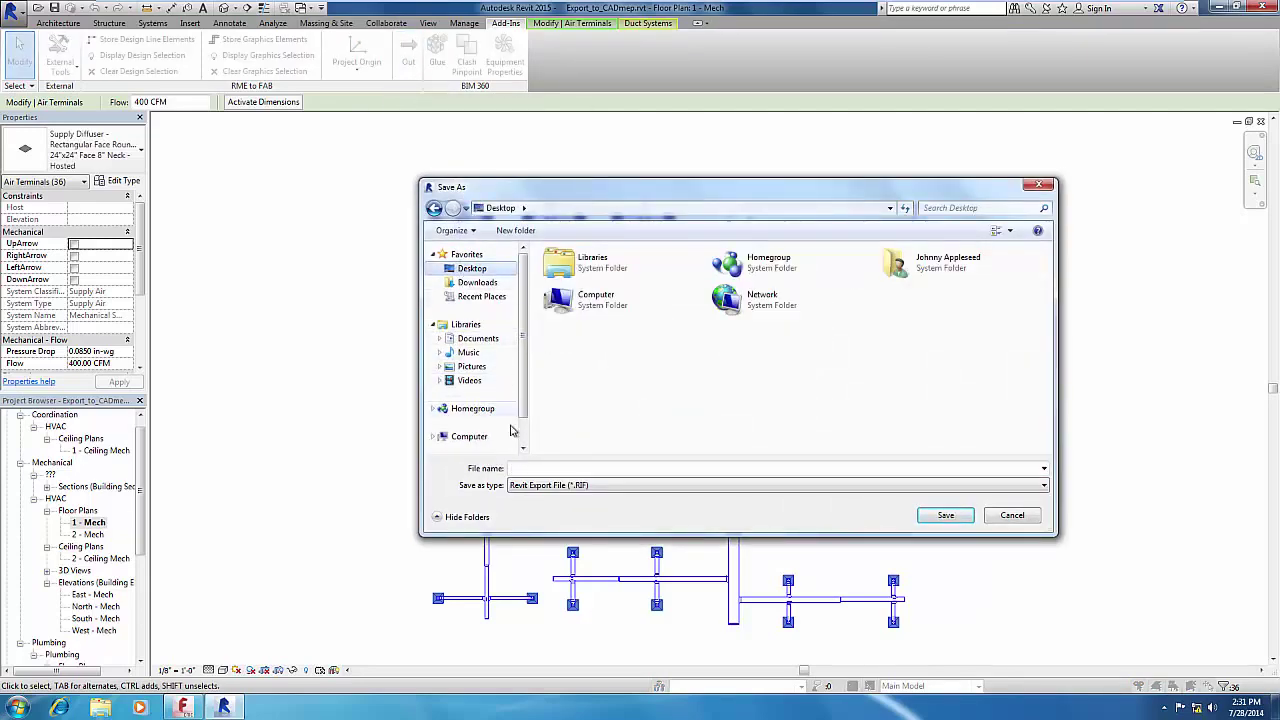
left_click(537, 469)
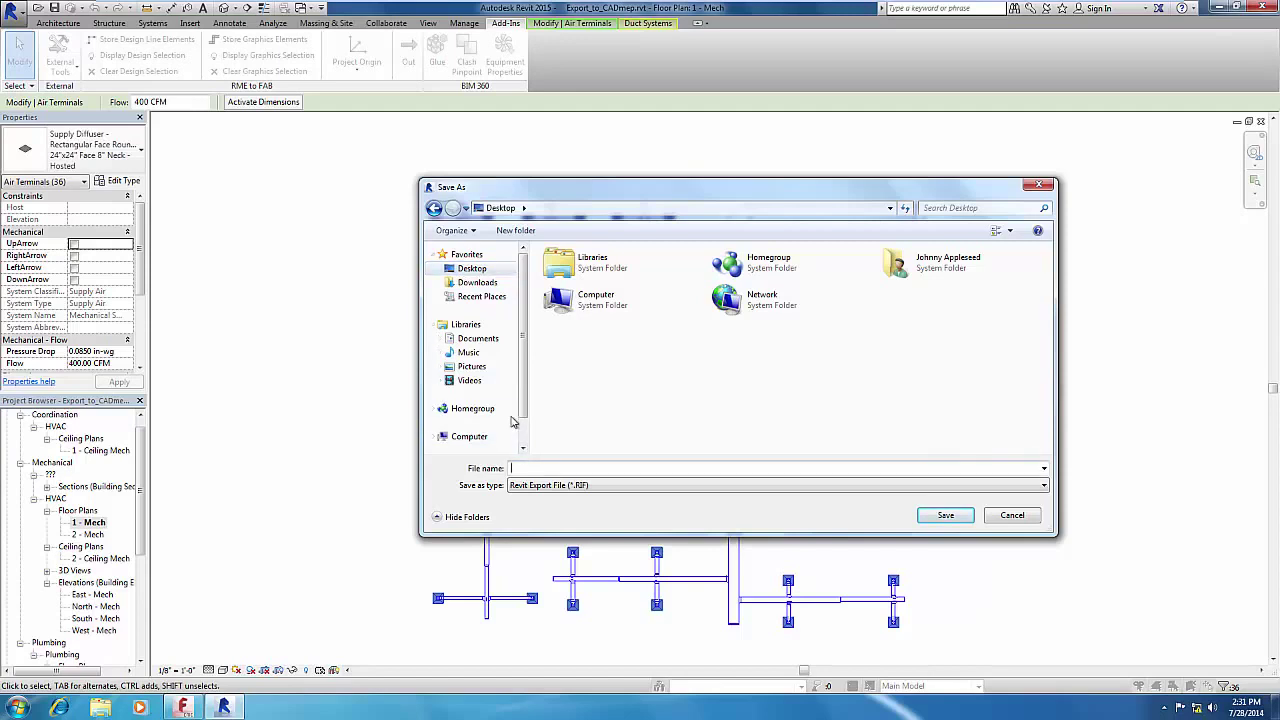
left_click(485, 437)
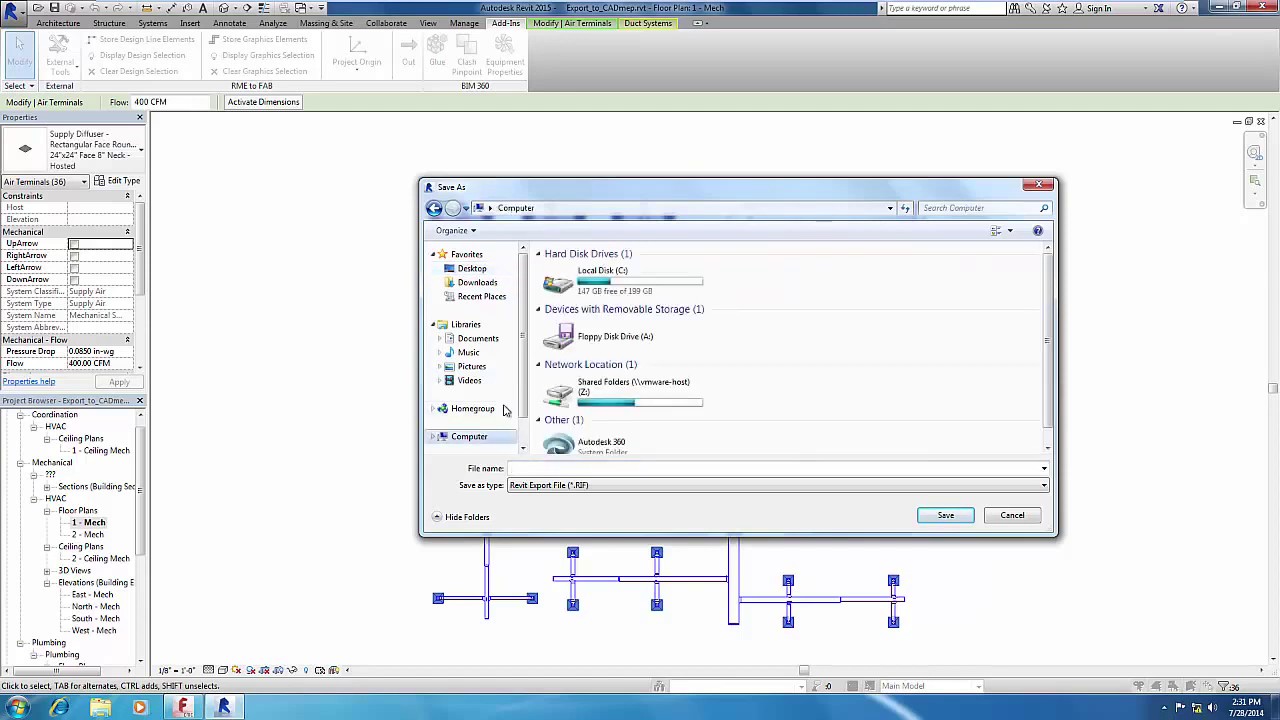
double_click(592, 278)
double_click(590, 269)
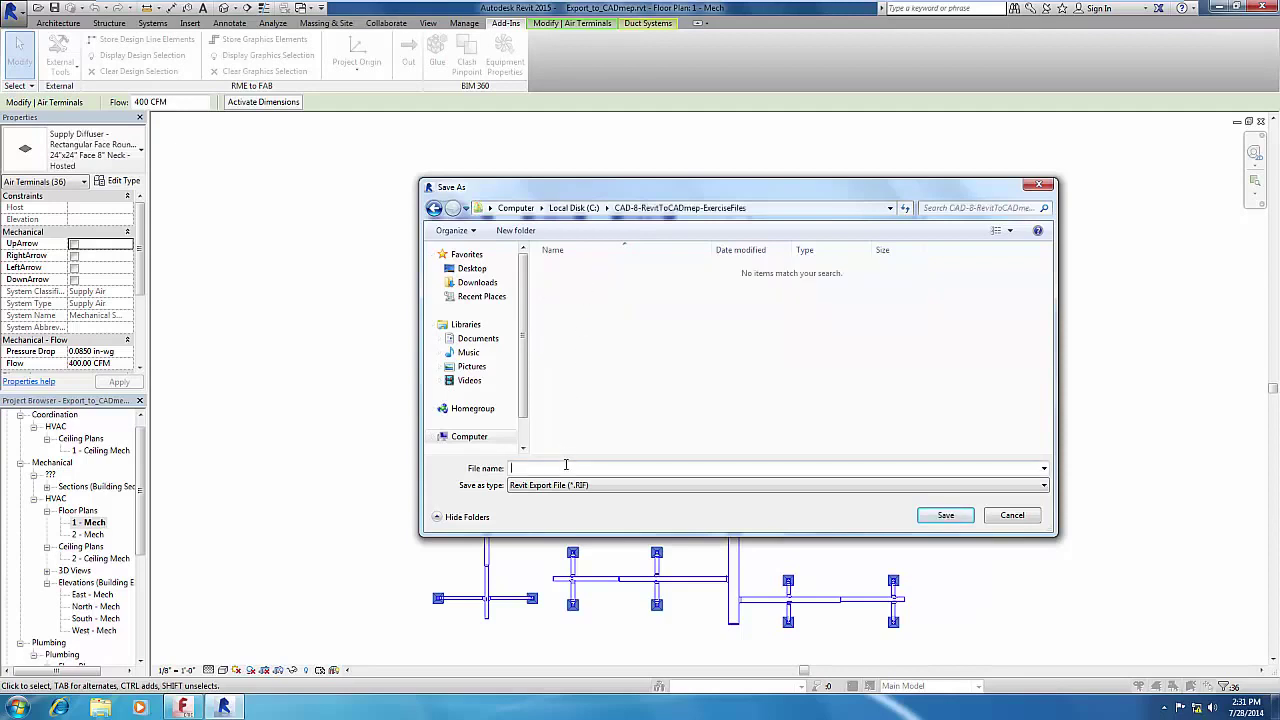
type("Expor")
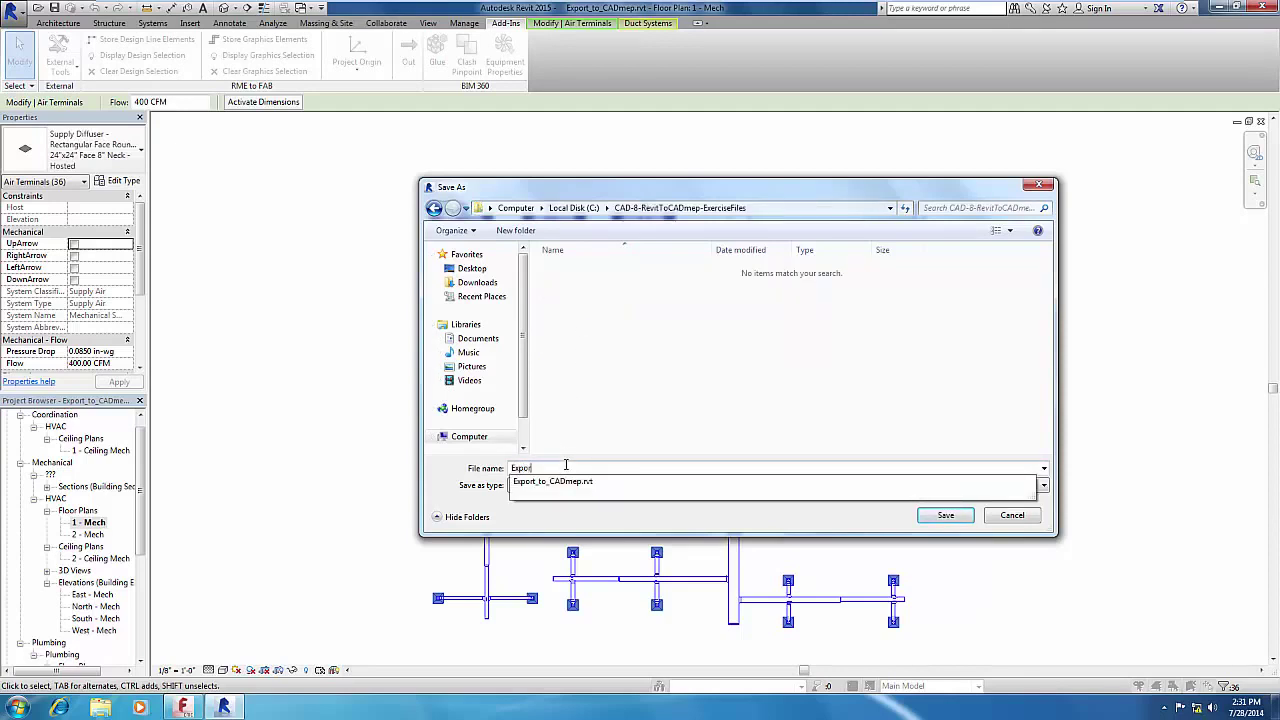
type("t Elemen")
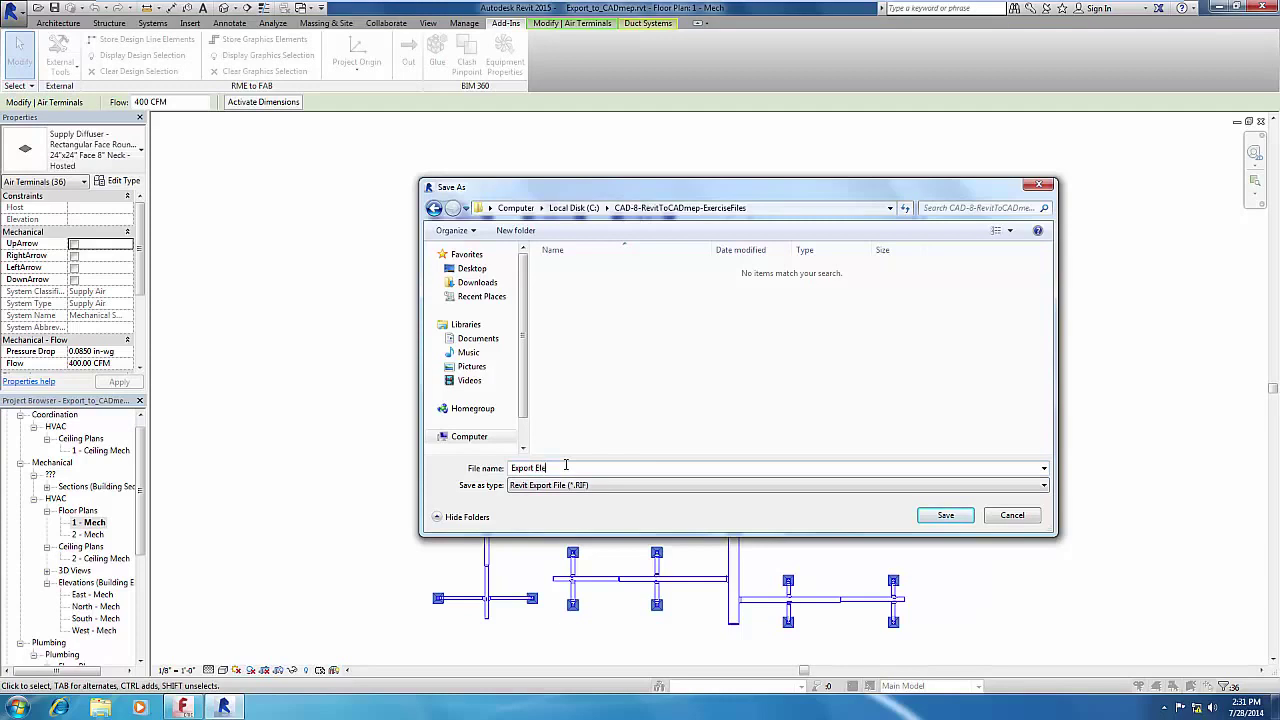
type("ts")
left_click(945, 516)
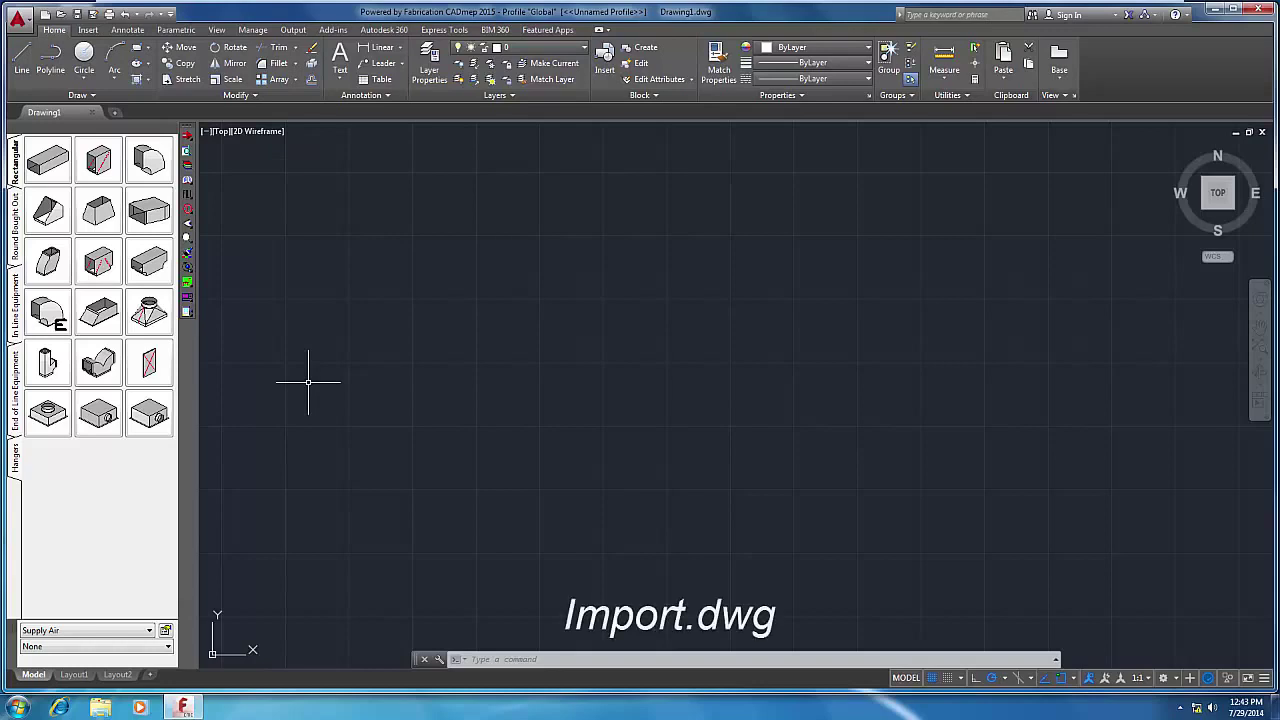
Switch to Fabrication CADmep and open the drawing Import.dwg from the CAD-8-RevitToCADmep-ExerciseFiles folder
left_click(60, 13)
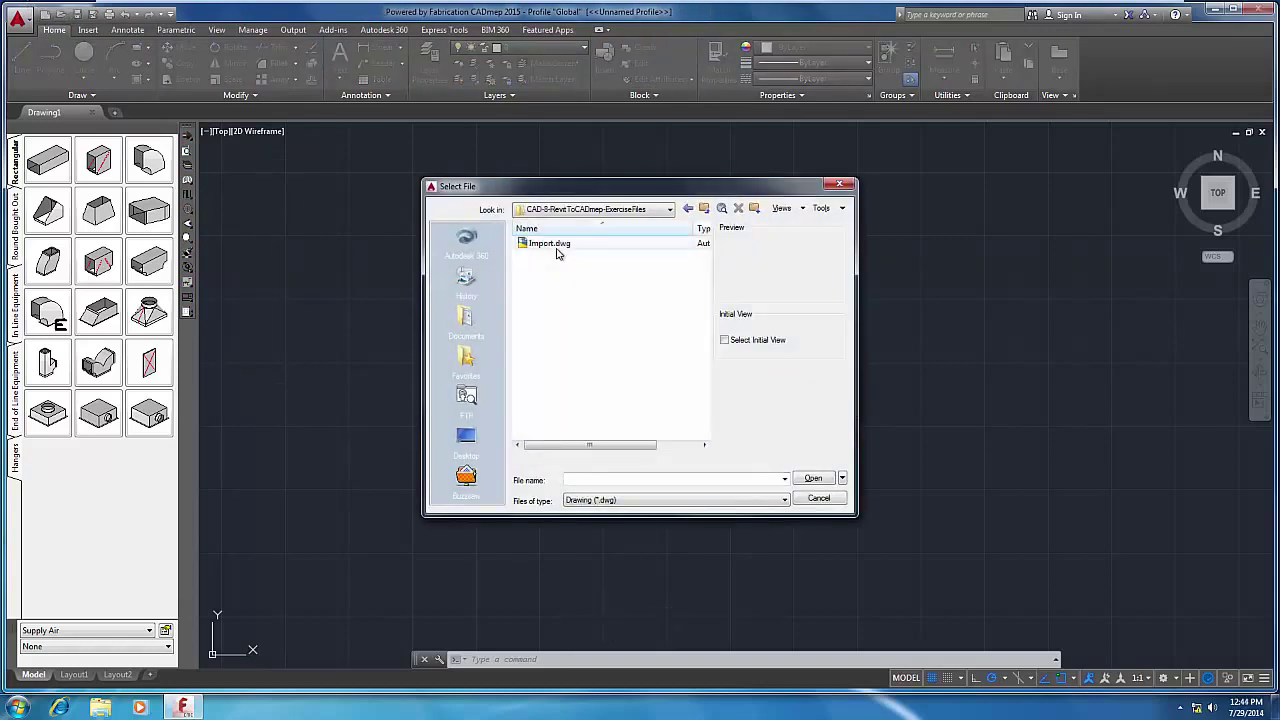
left_click(552, 244)
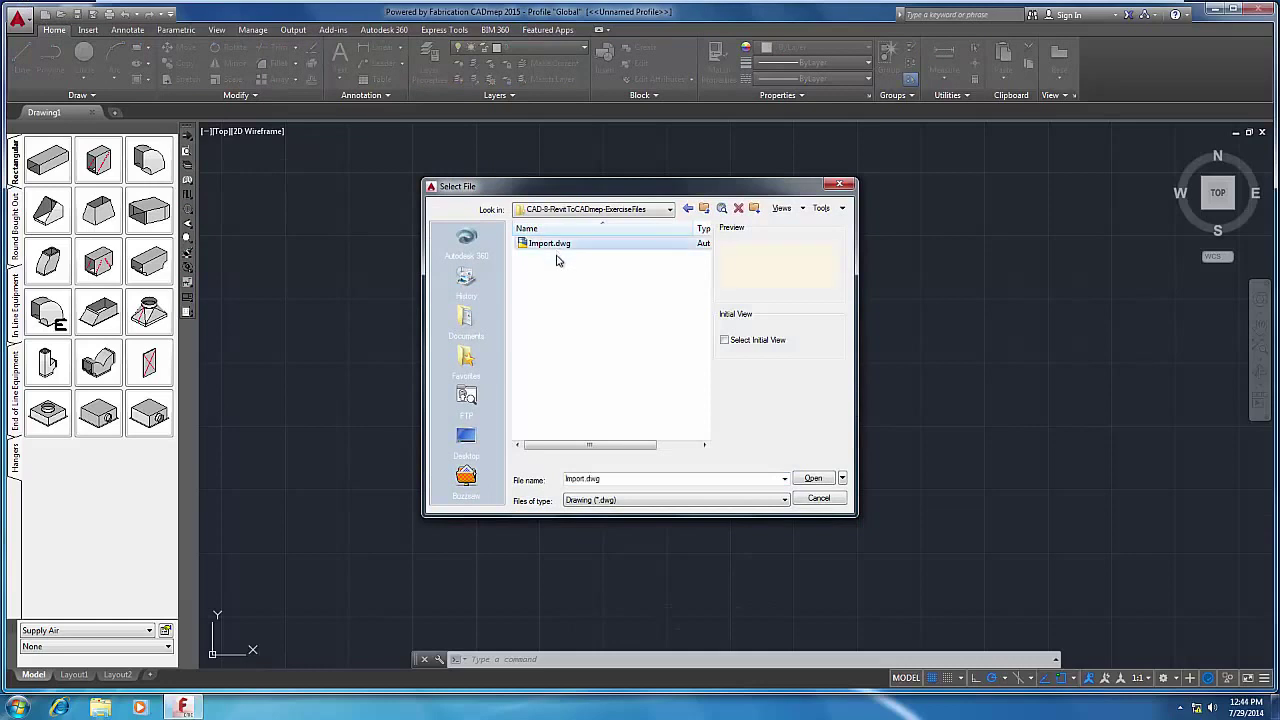
left_click(812, 478)
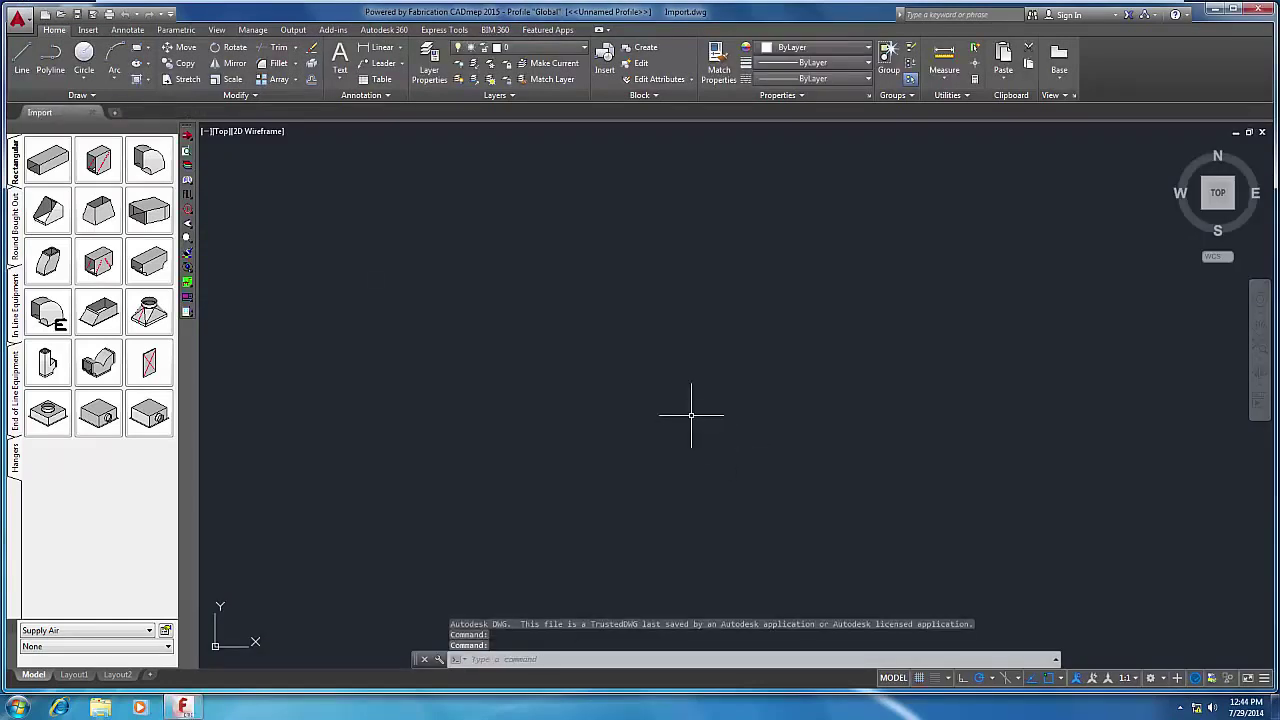
Run the PROCESSRUN command and load the interchange file Export Elements.RIF
type("proc")
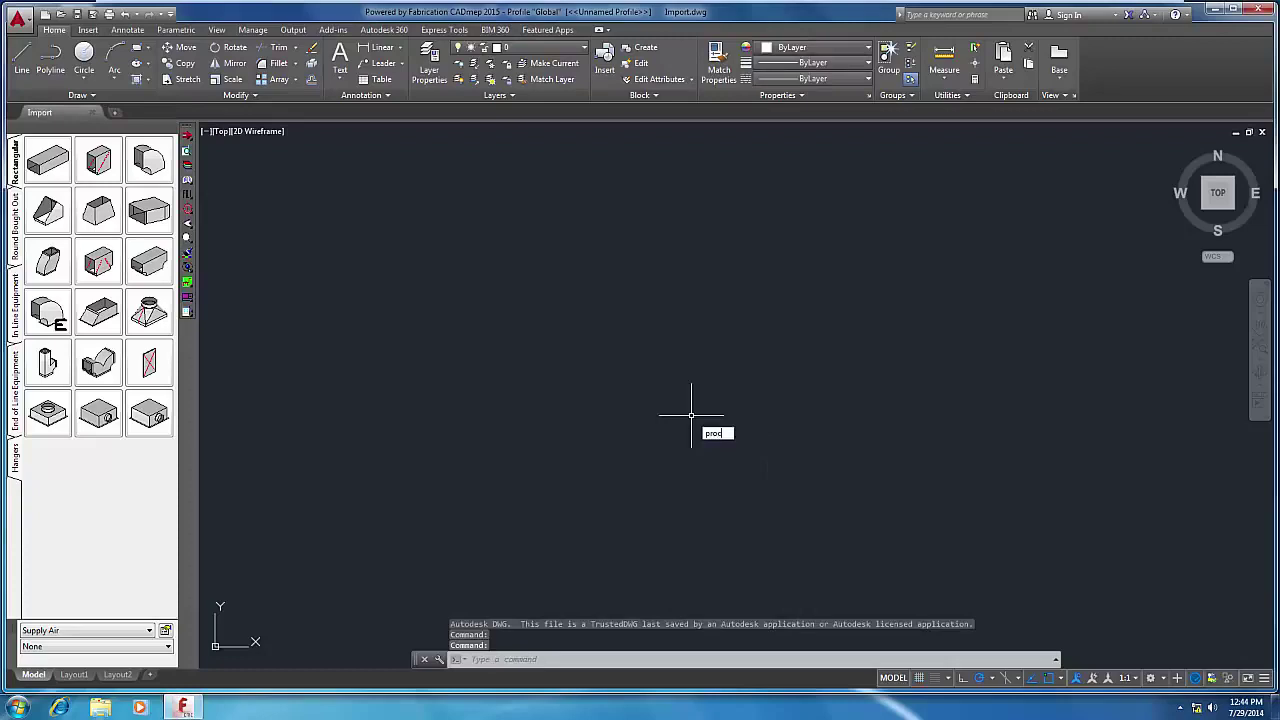
type("ess")
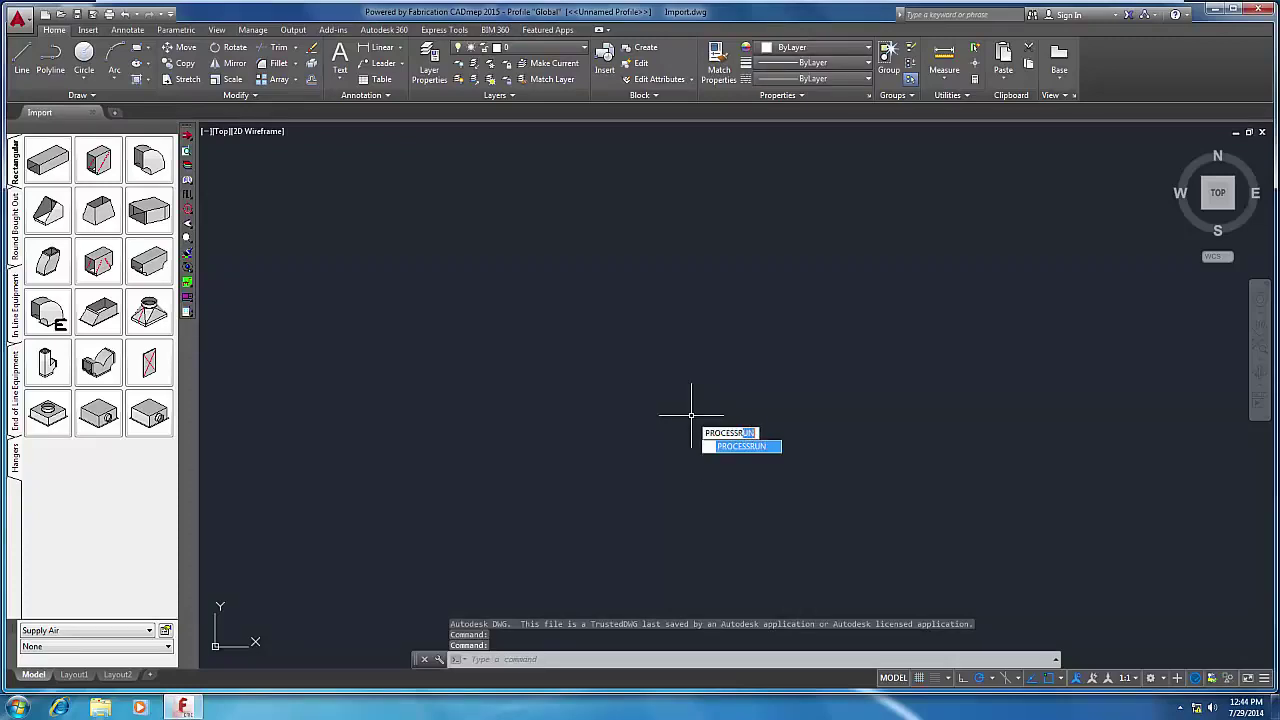
key("Return")
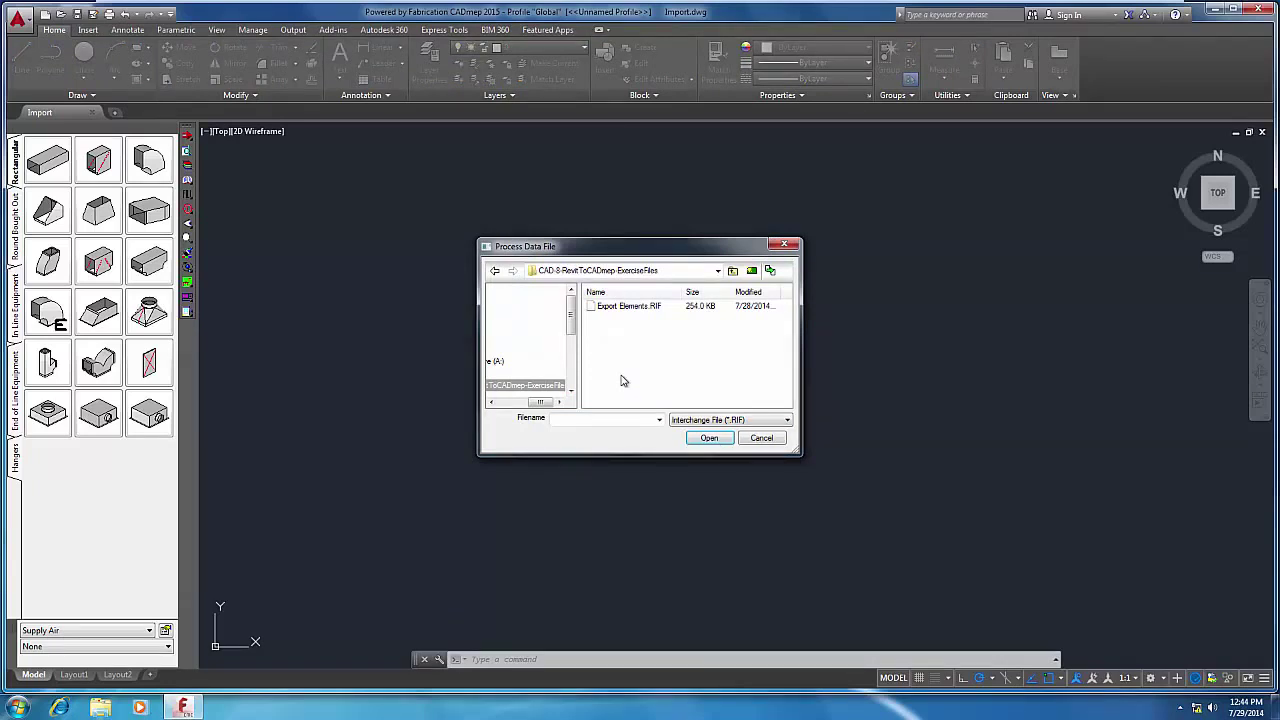
left_click(628, 306)
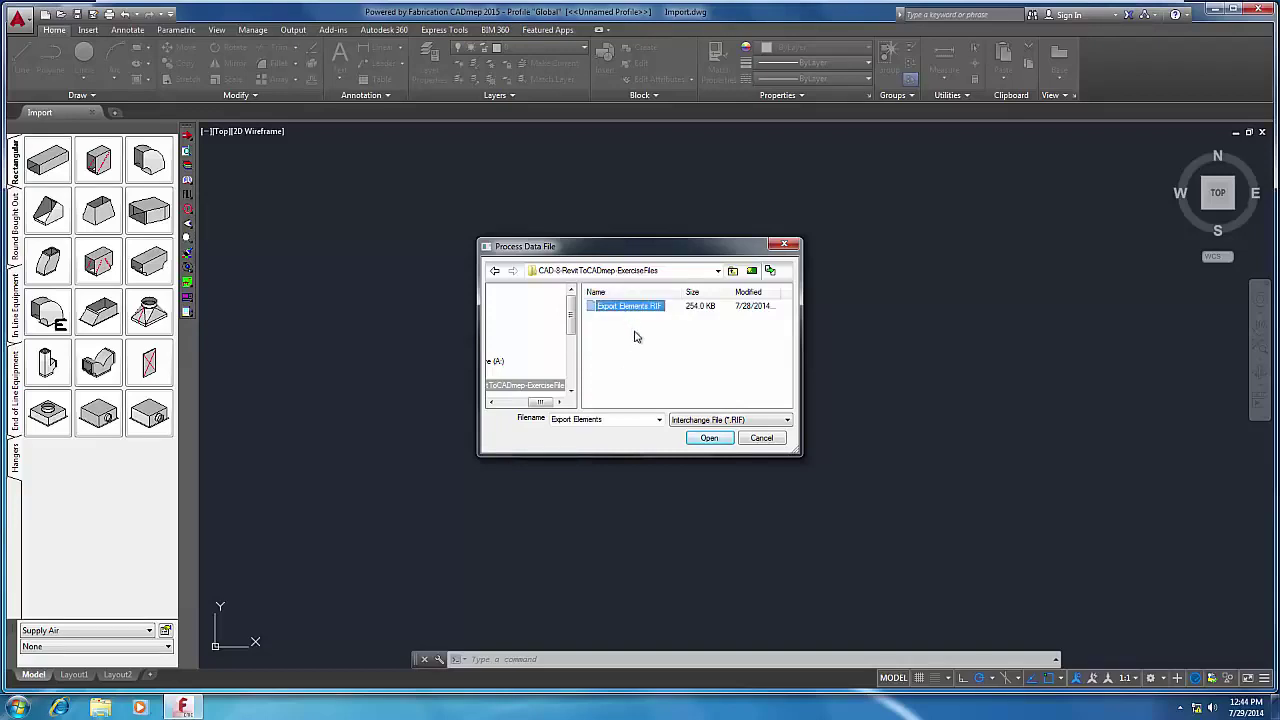
left_click(706, 439)
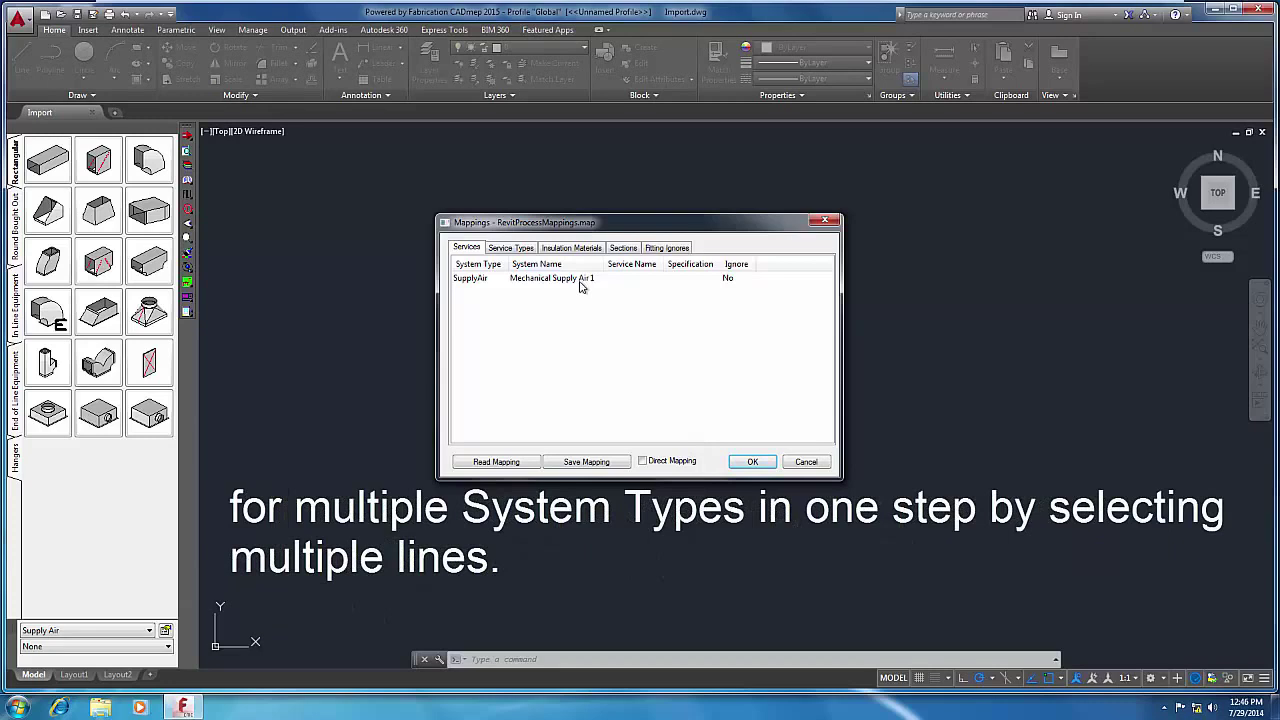
Map the Mechanical Supply Air 1 system to the Supply Air service with the +2 WG Design specification
left_click(580, 285)
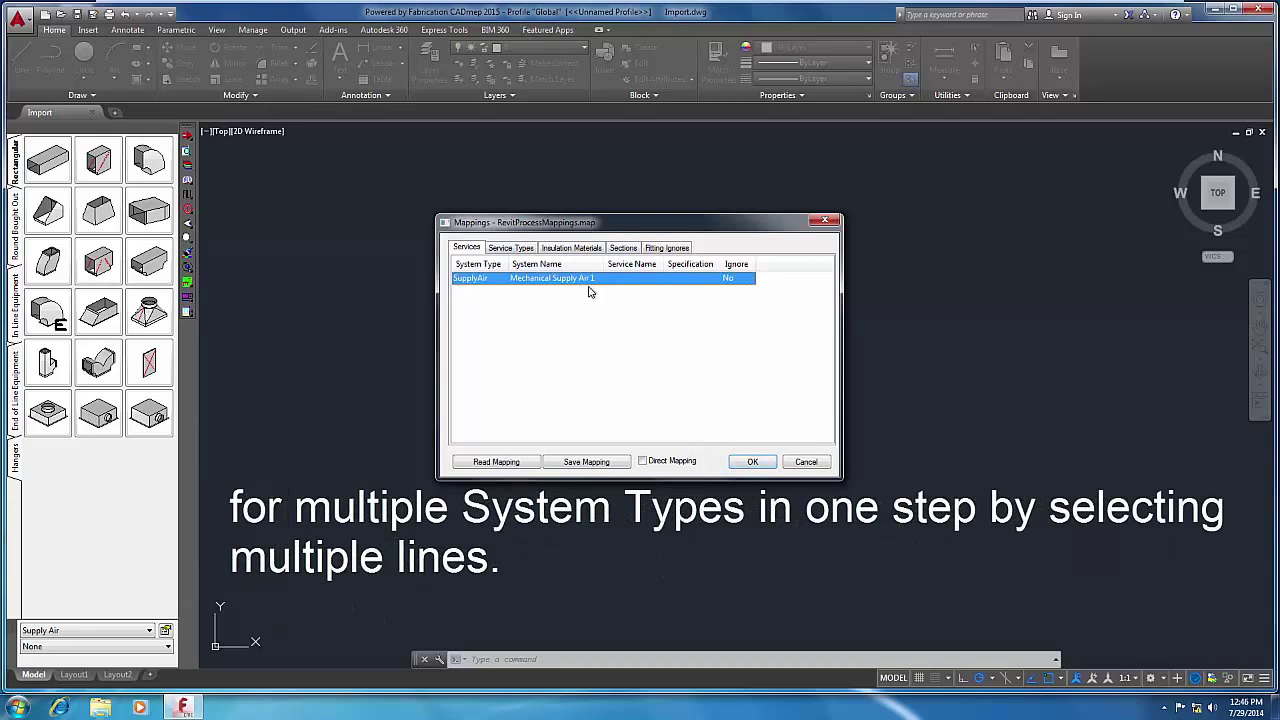
right_click(610, 283)
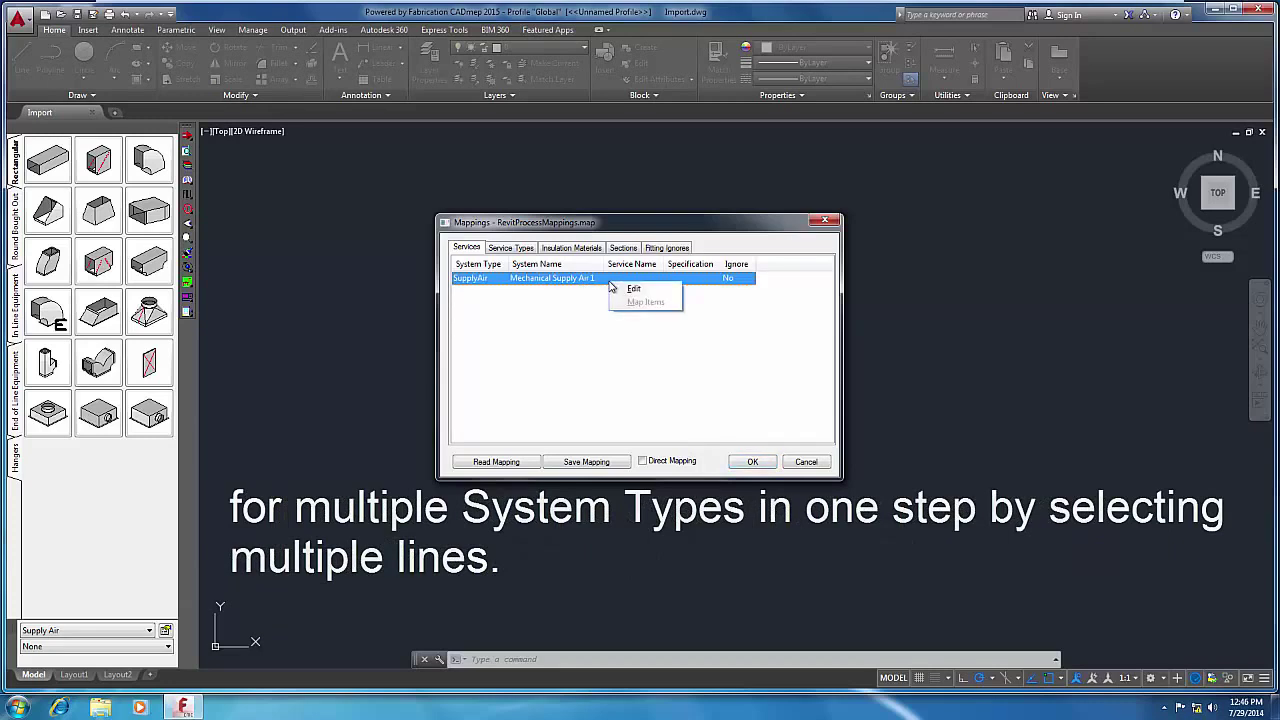
left_click(632, 290)
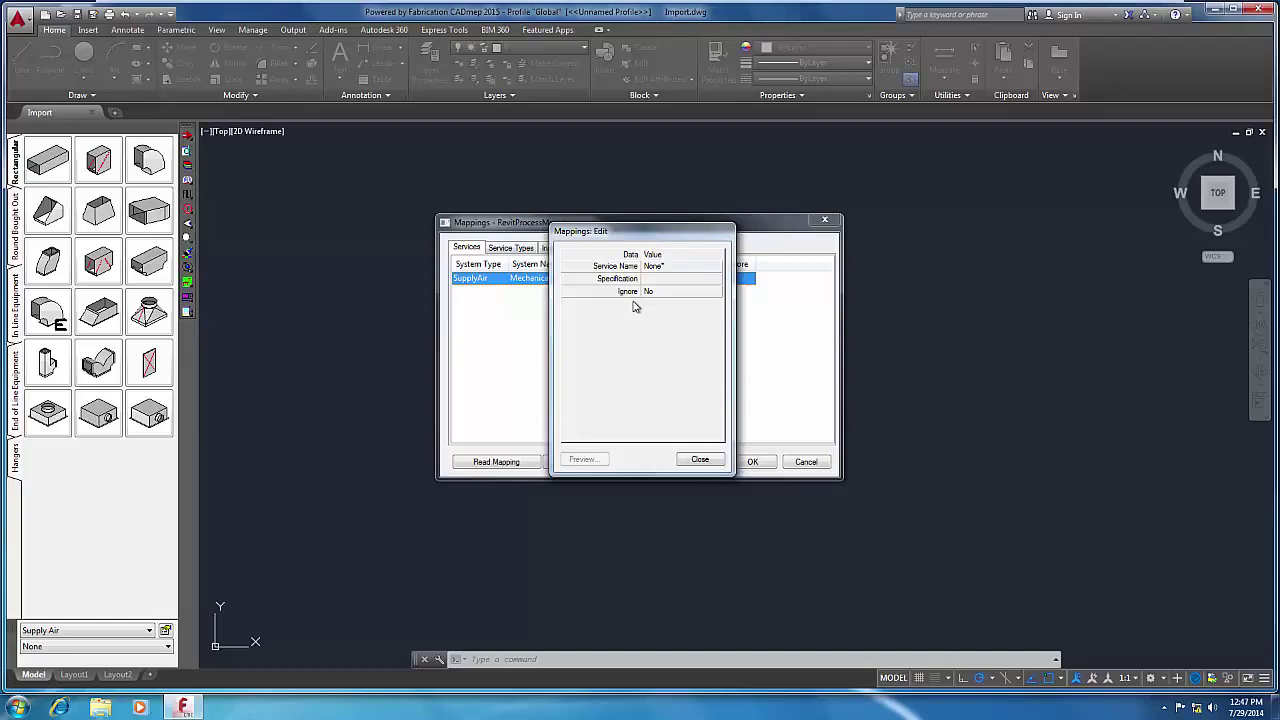
left_click(698, 268)
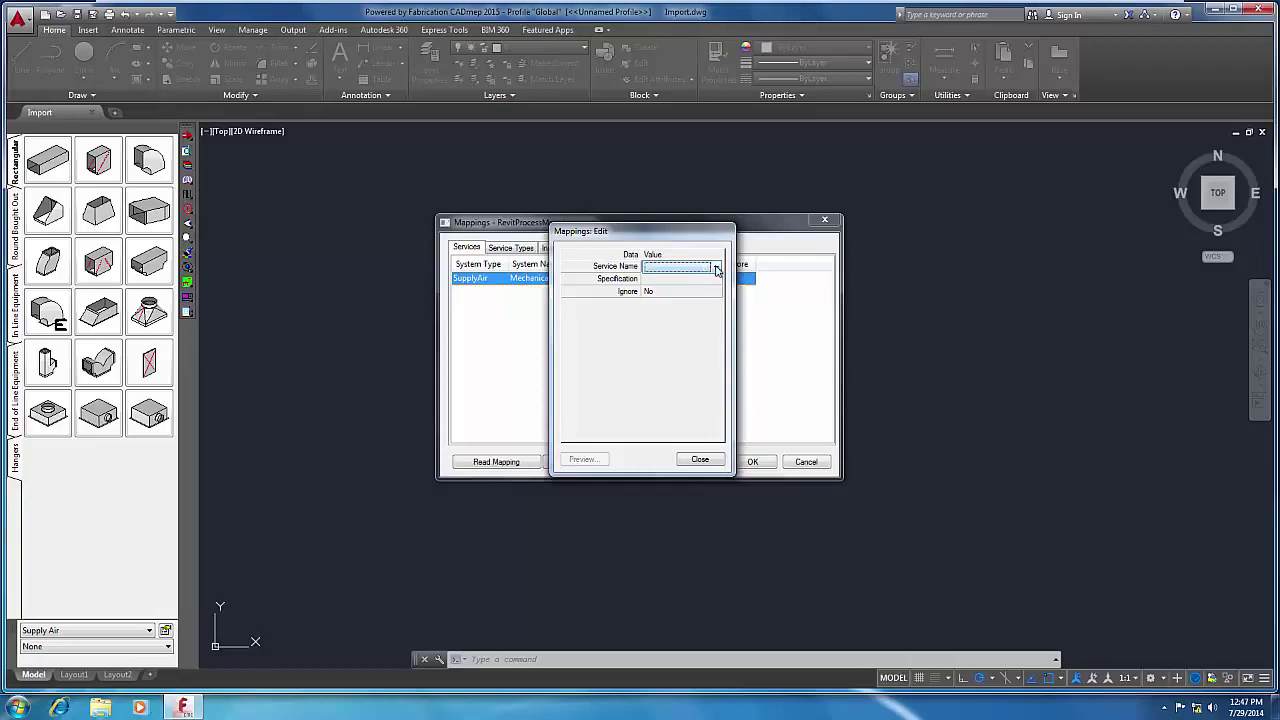
left_click(716, 268)
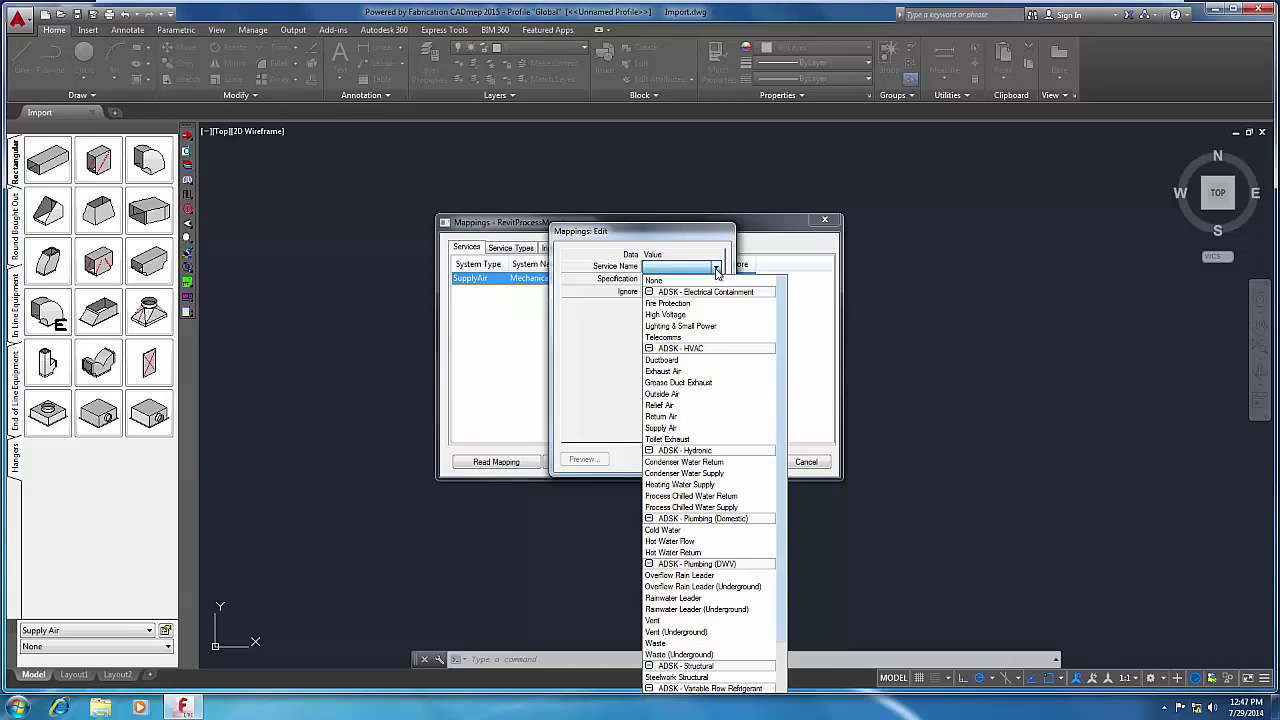
left_click(677, 428)
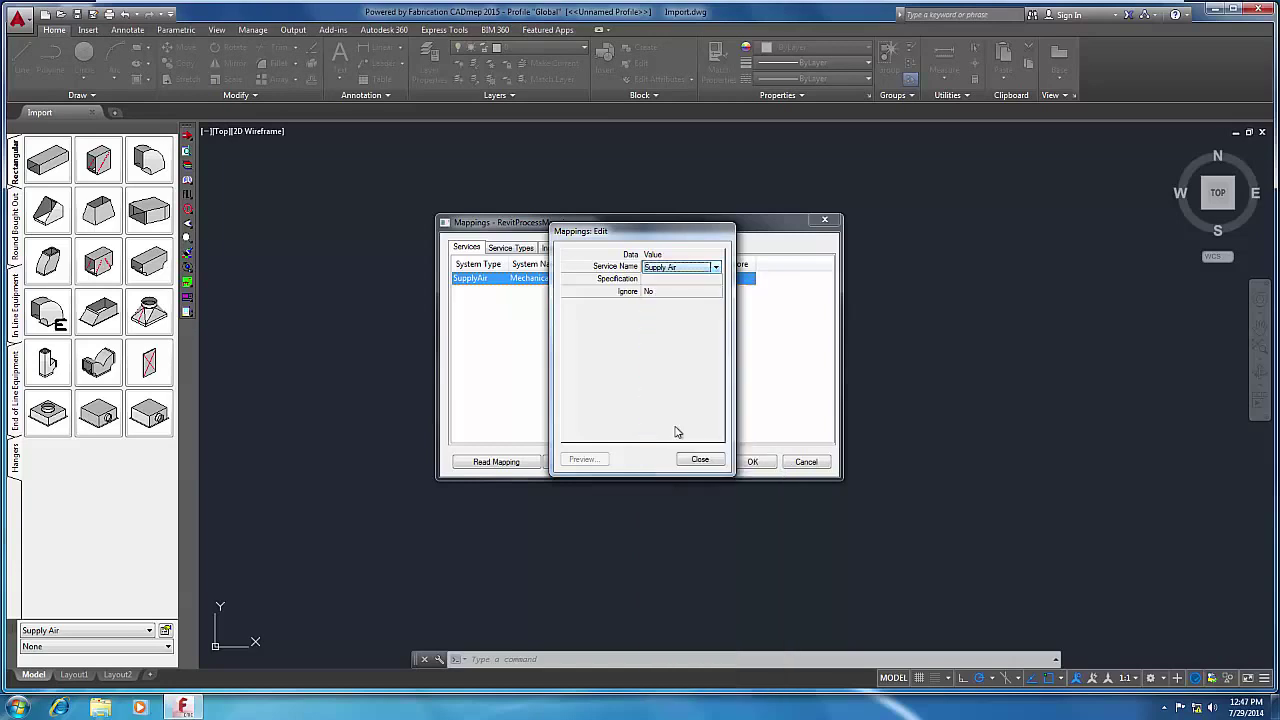
left_click(699, 280)
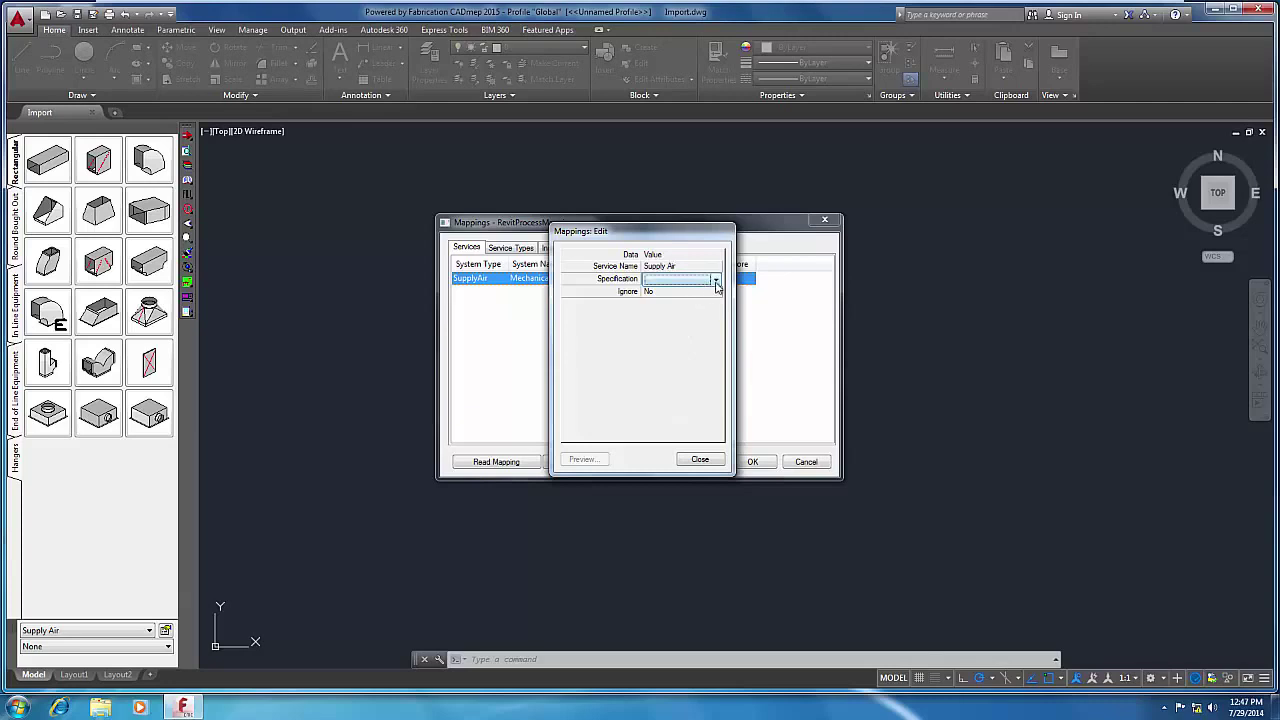
left_click(716, 283)
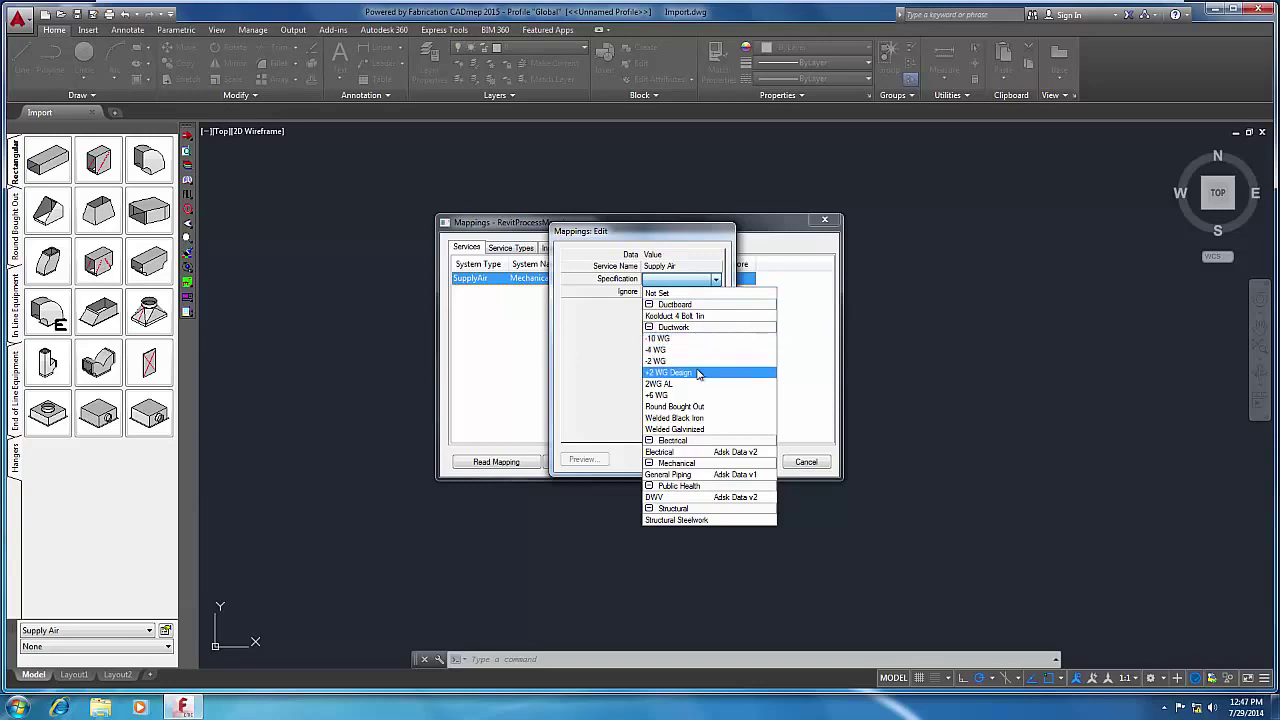
left_click(698, 373)
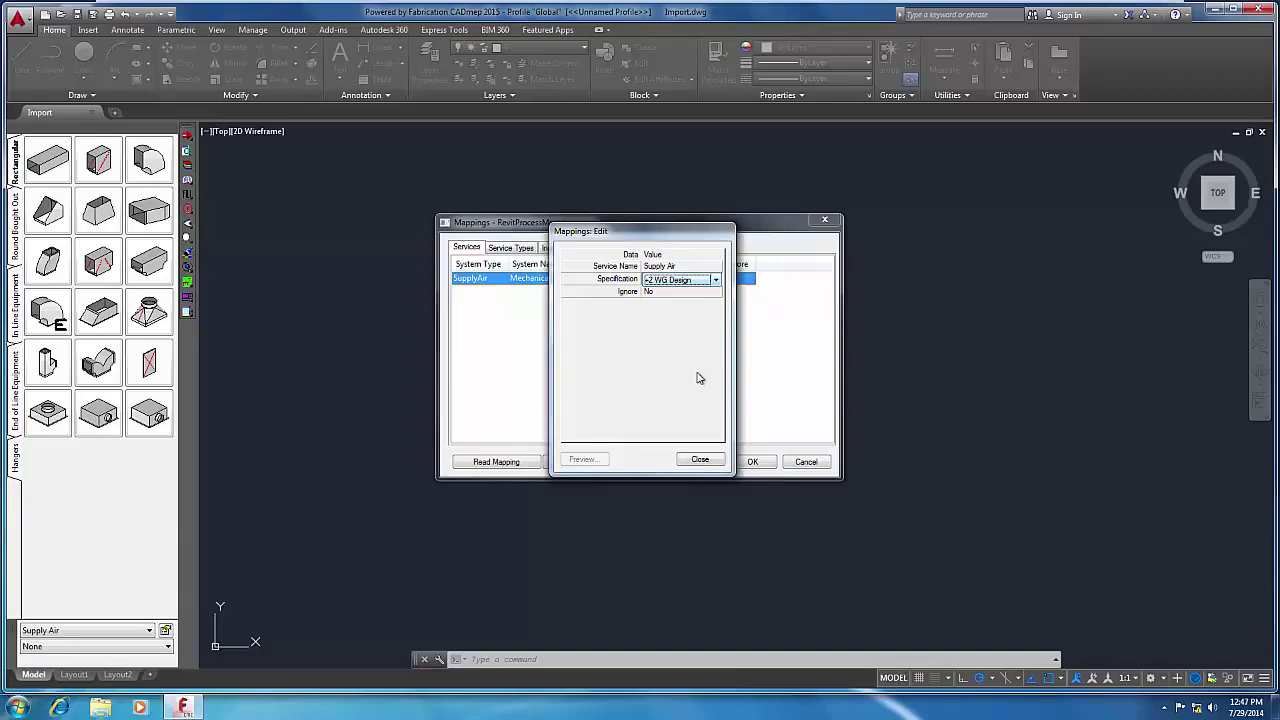
left_click(699, 458)
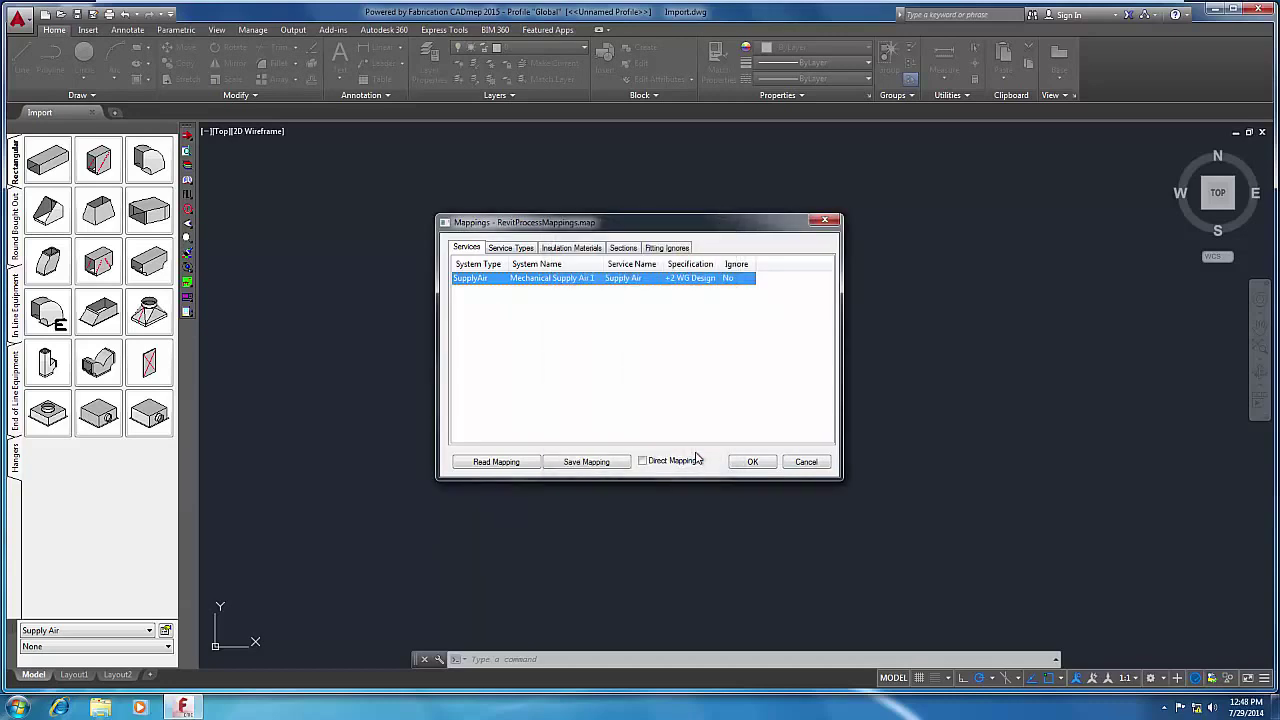
Set every fitting in the Fitting Ignores list to be ignored except the rectangular and round fire dampers
left_click(666, 248)
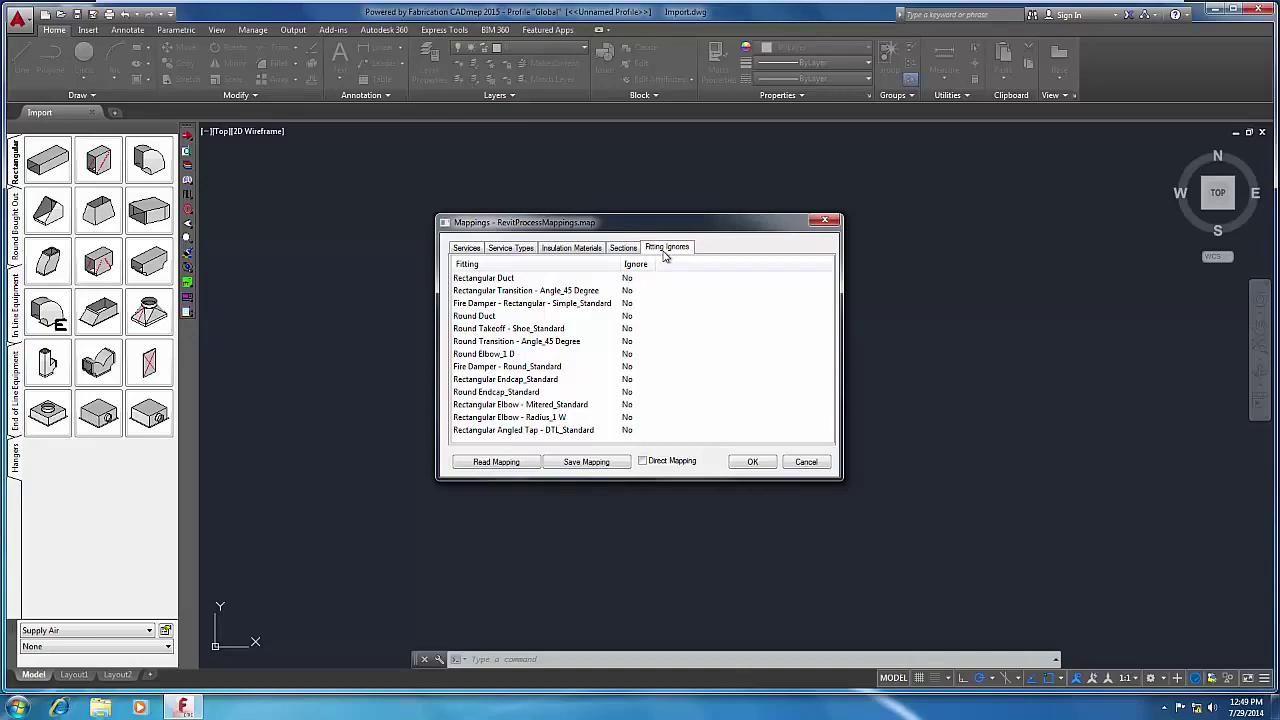
left_click(586, 279)
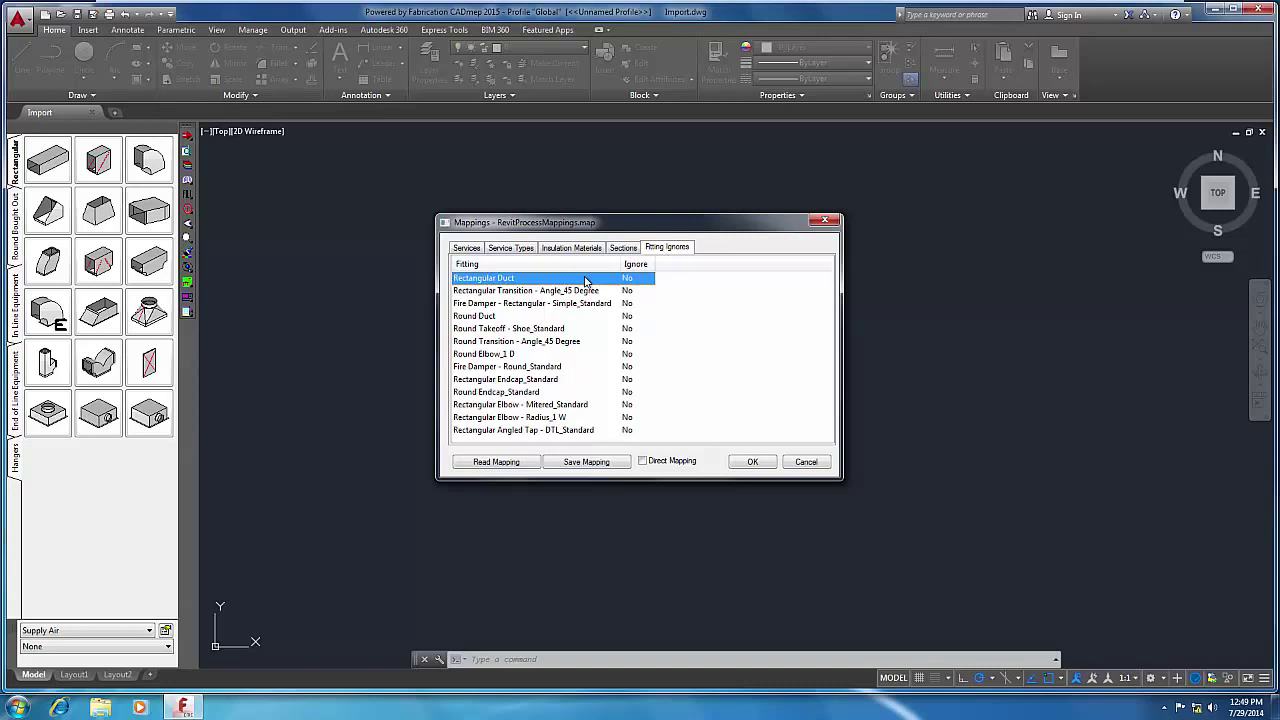
key("ctrl+a")
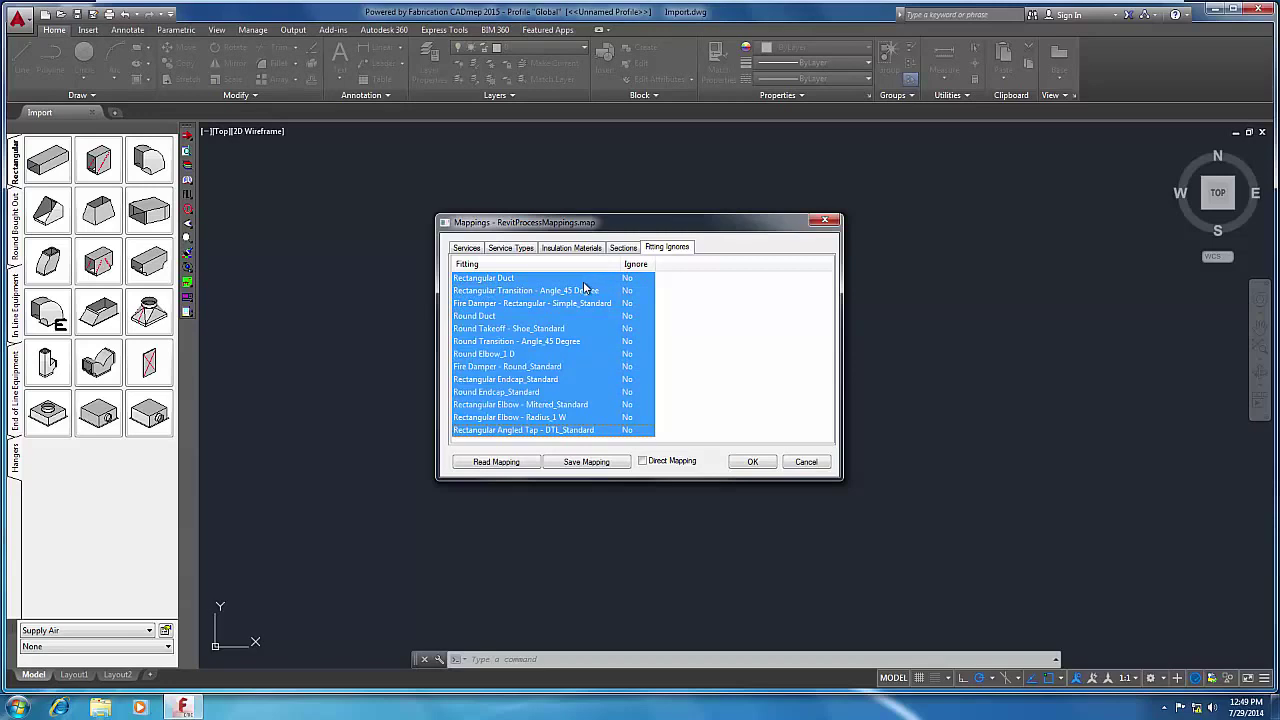
left_click(578, 305, "ctrl")
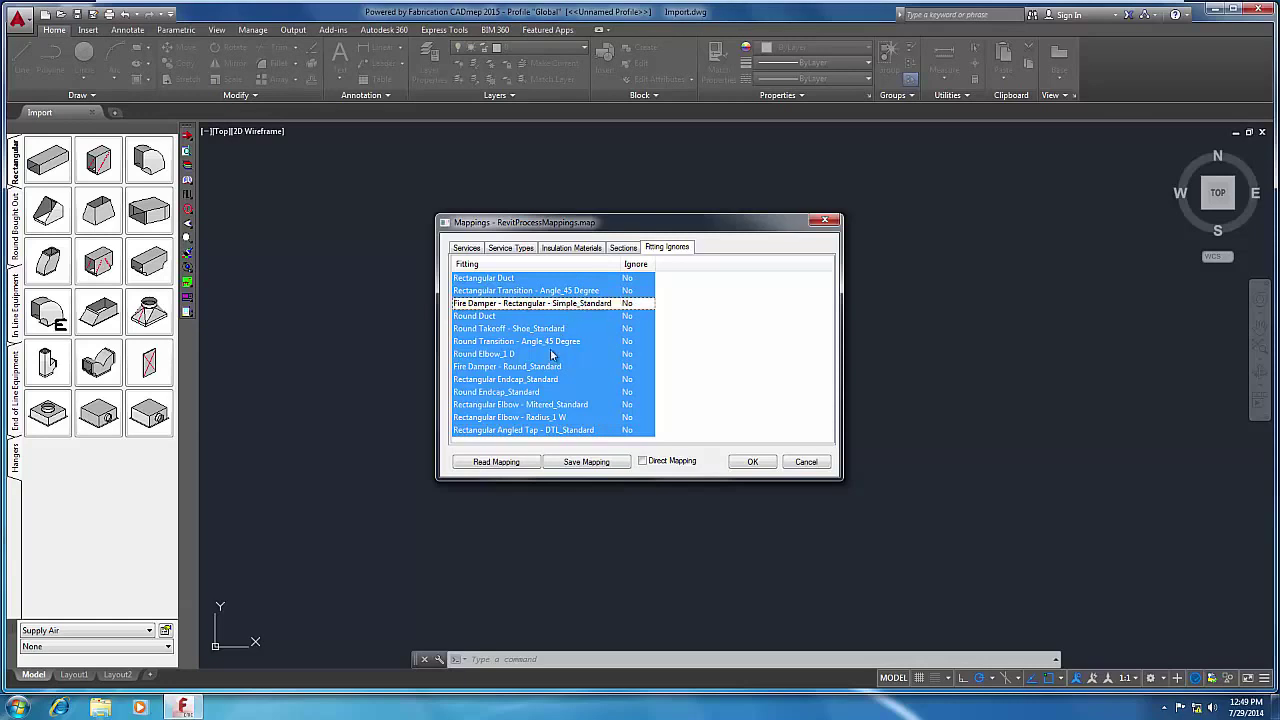
left_click(540, 367, "ctrl")
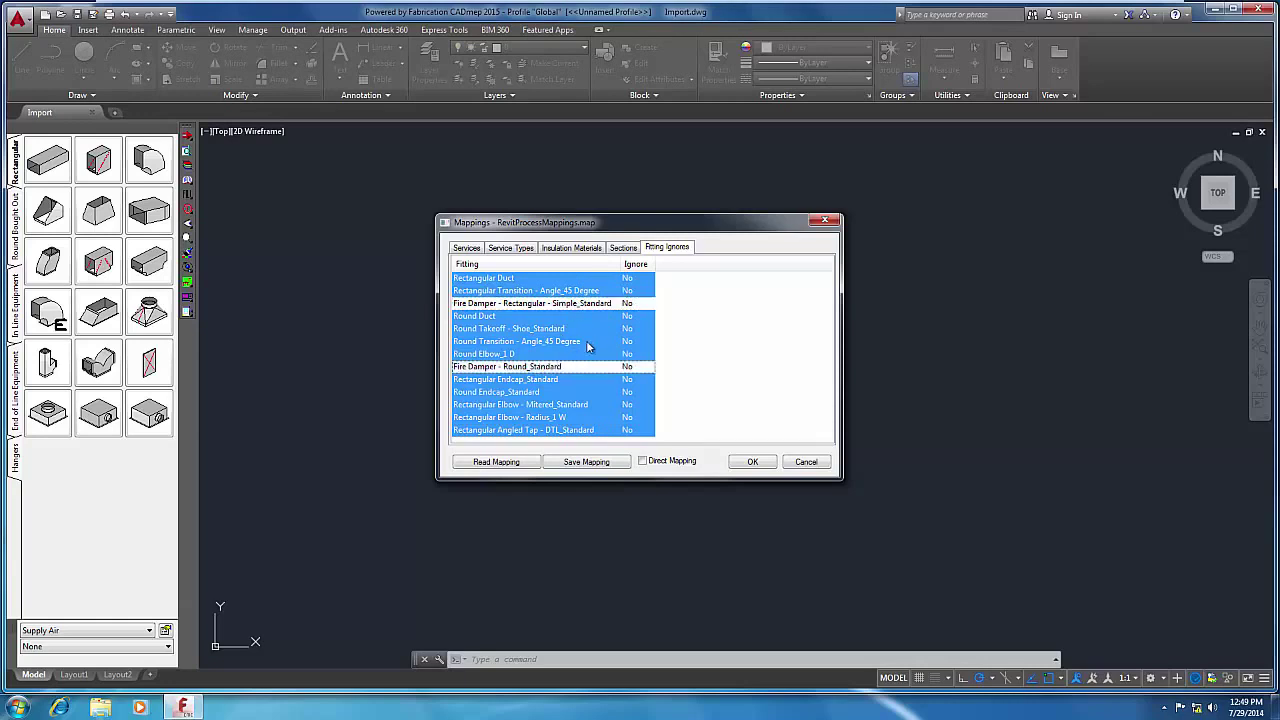
right_click(588, 346)
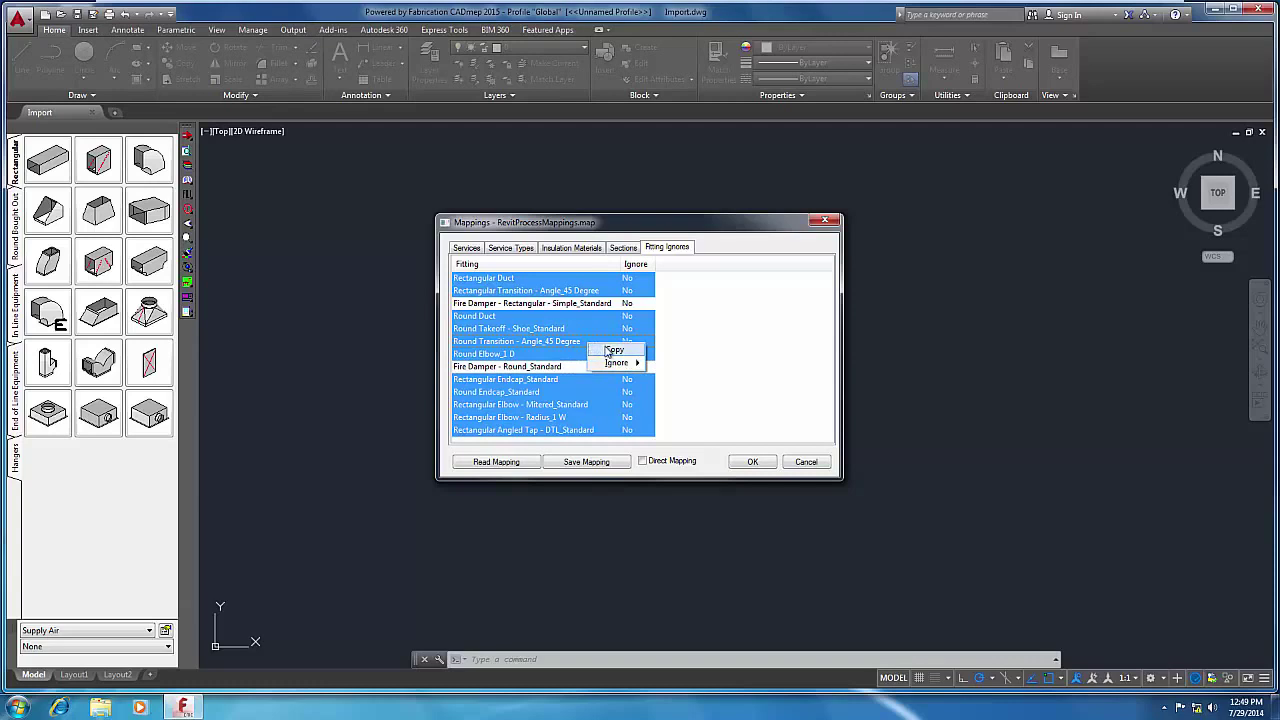
mouse_move(617, 362)
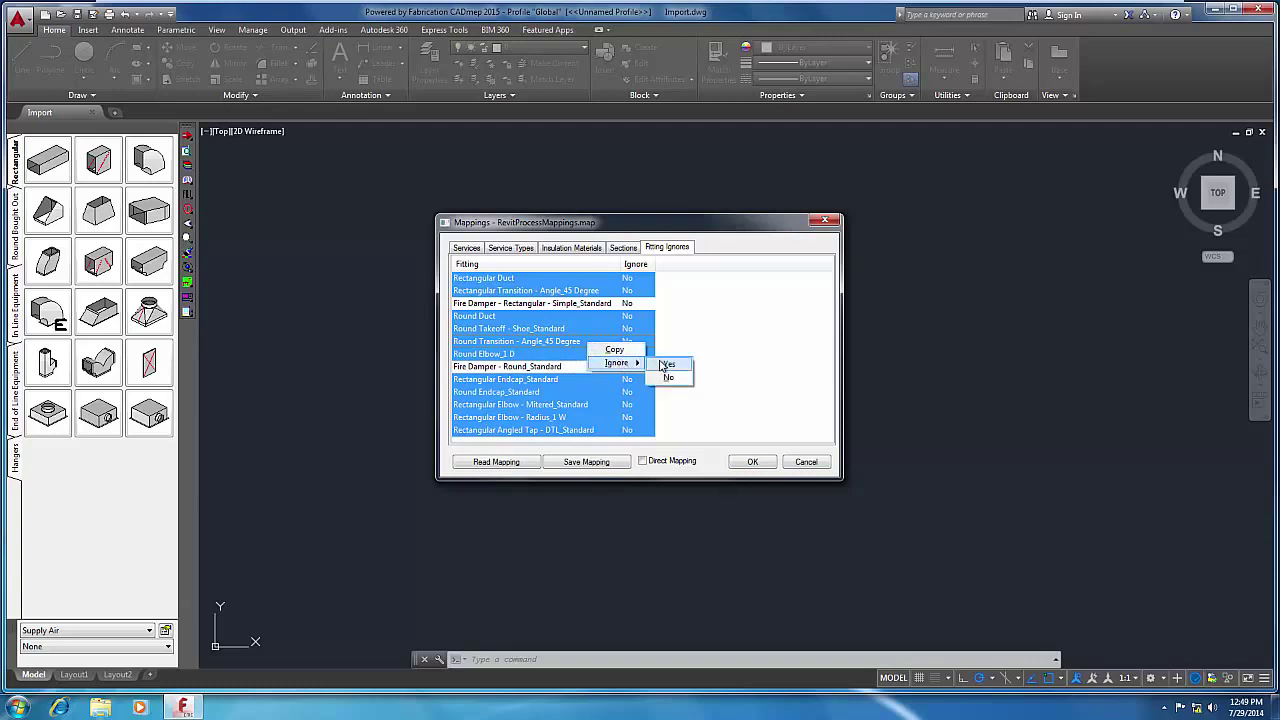
left_click(665, 364)
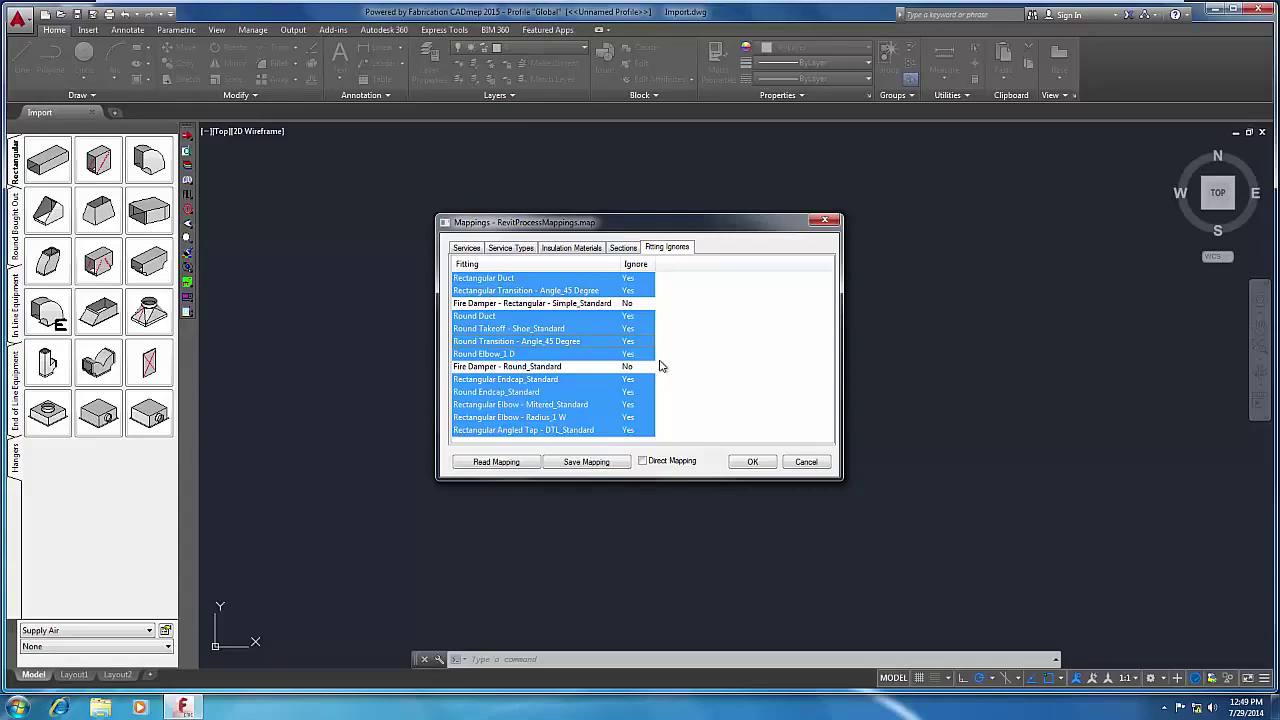
In the item mappings of the SupplyAir service, assign button code FD-Flanged to Fire Damper - Rectangular - Simple_Standard
left_click(472, 248)
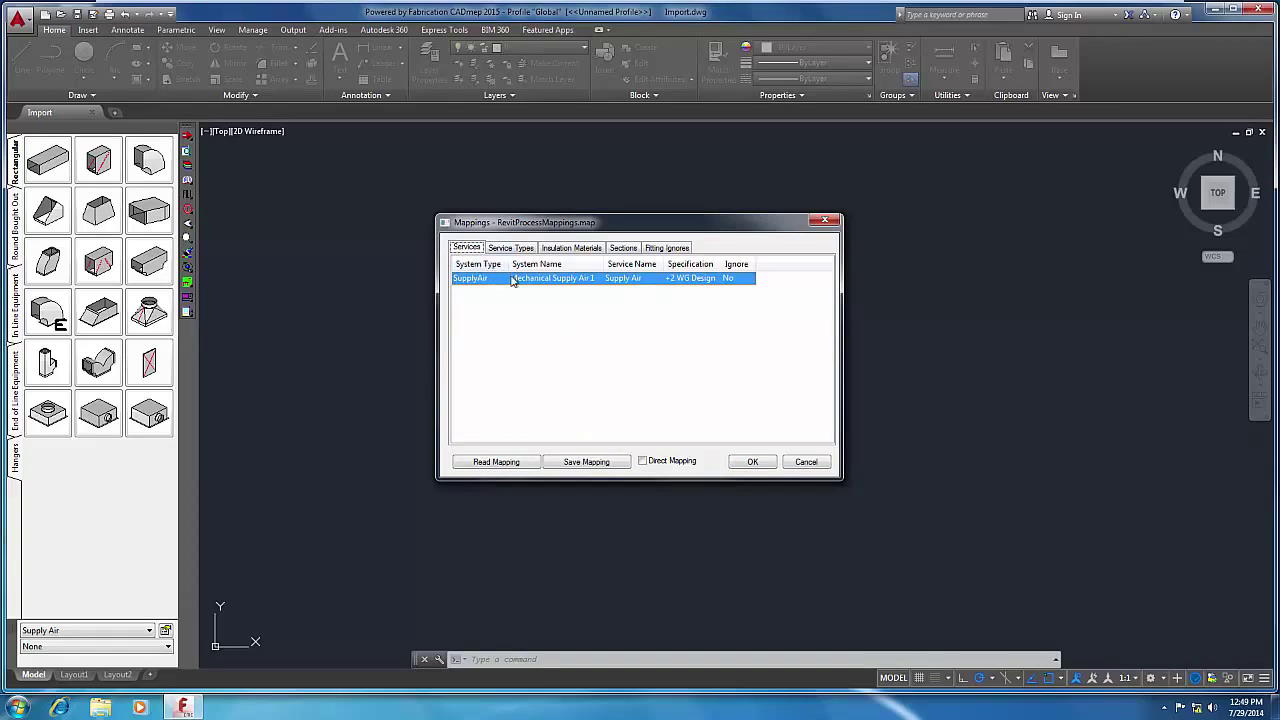
right_click(512, 280)
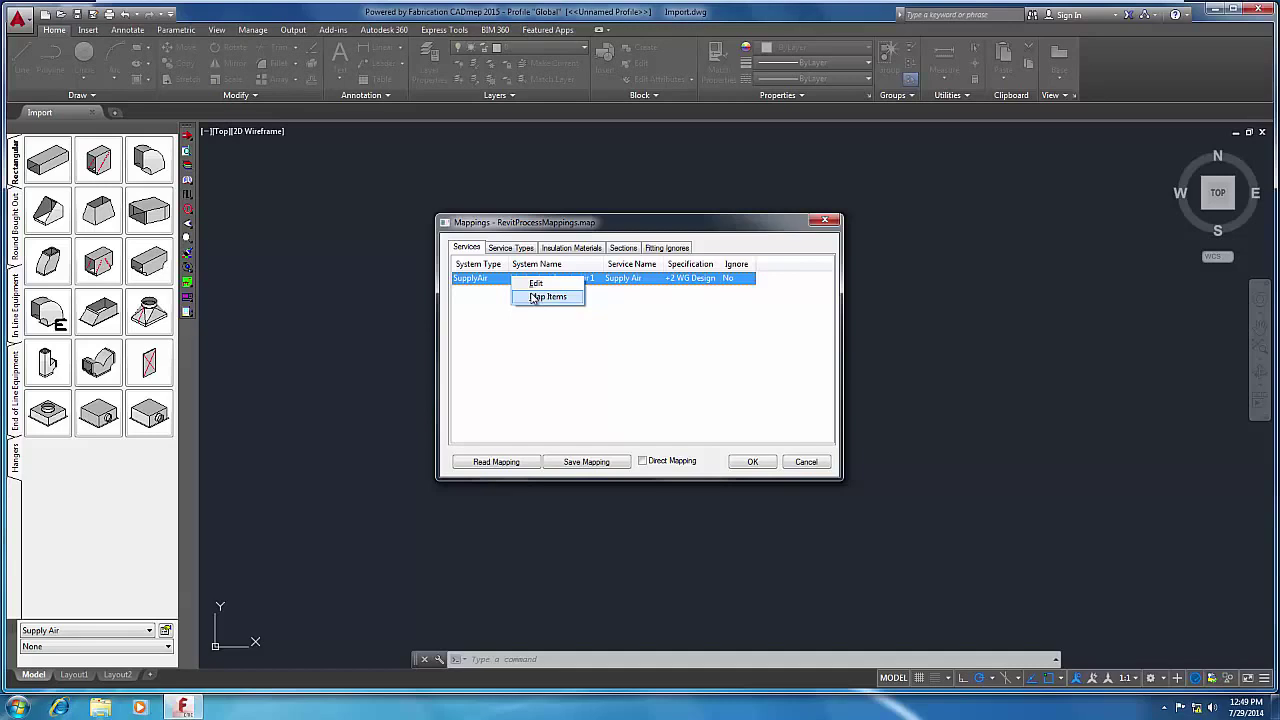
left_click(533, 296)
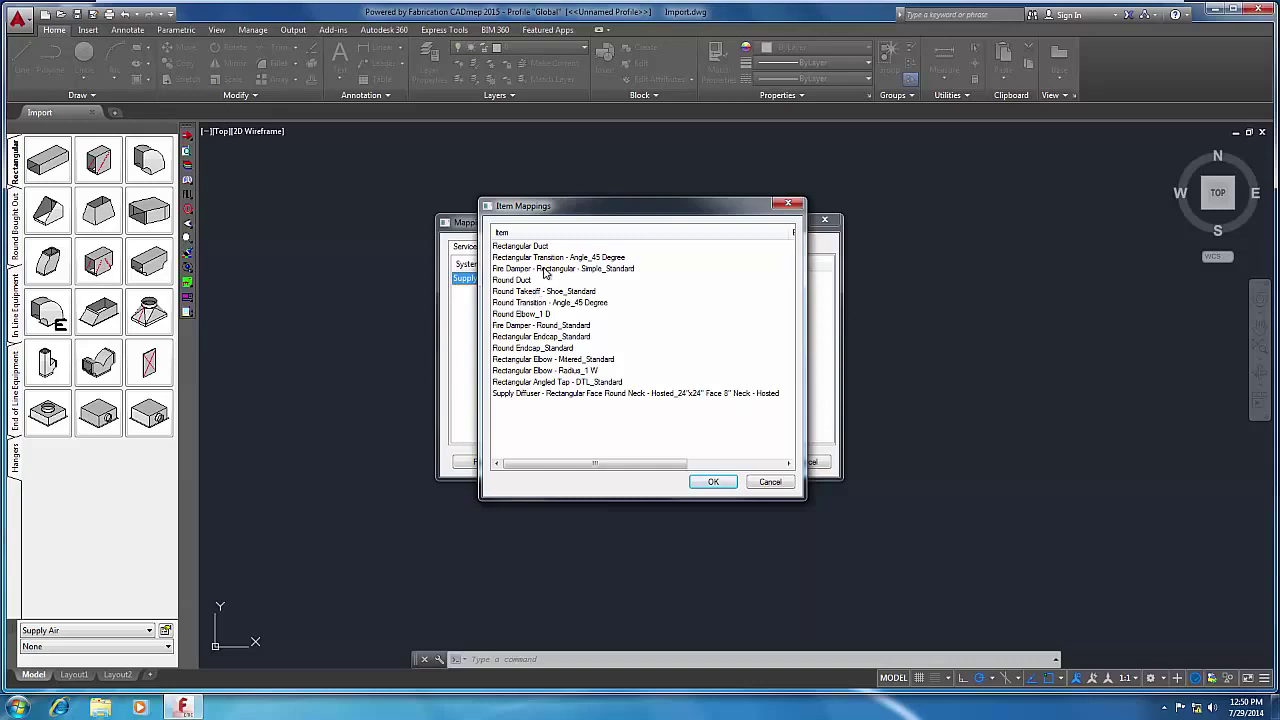
left_click(546, 270)
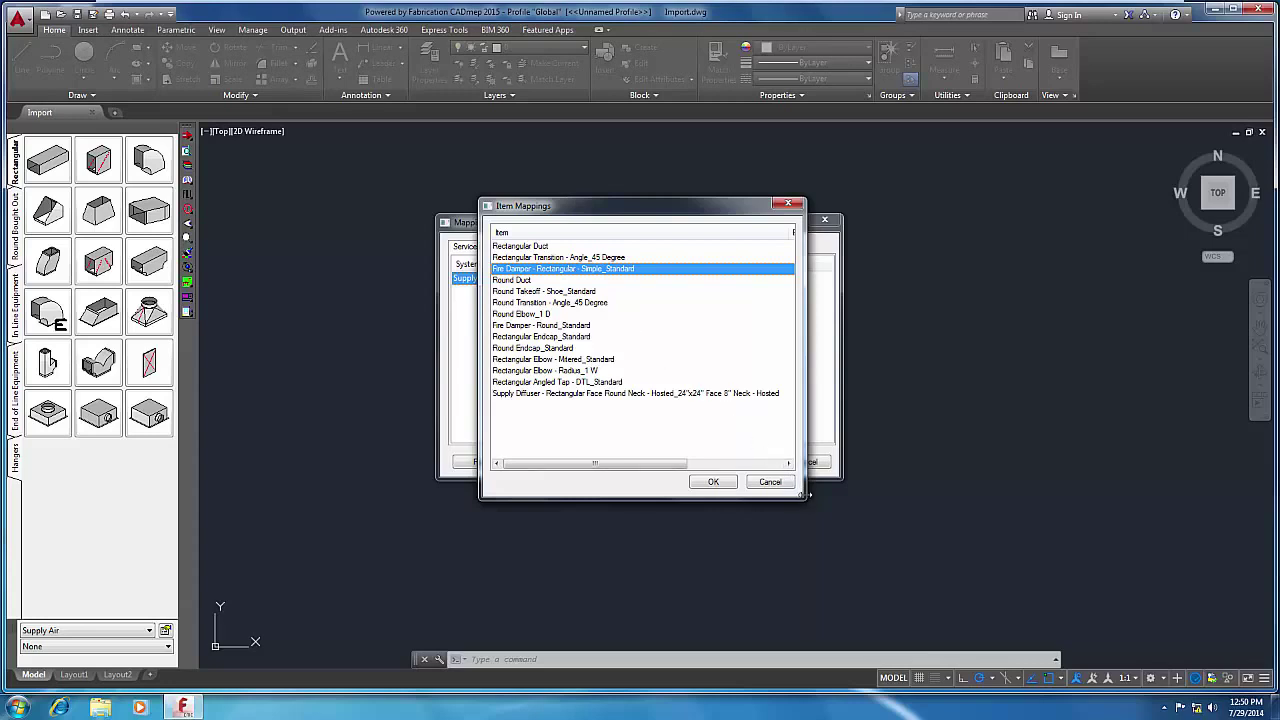
left_click_drag(801, 490, 937, 497)
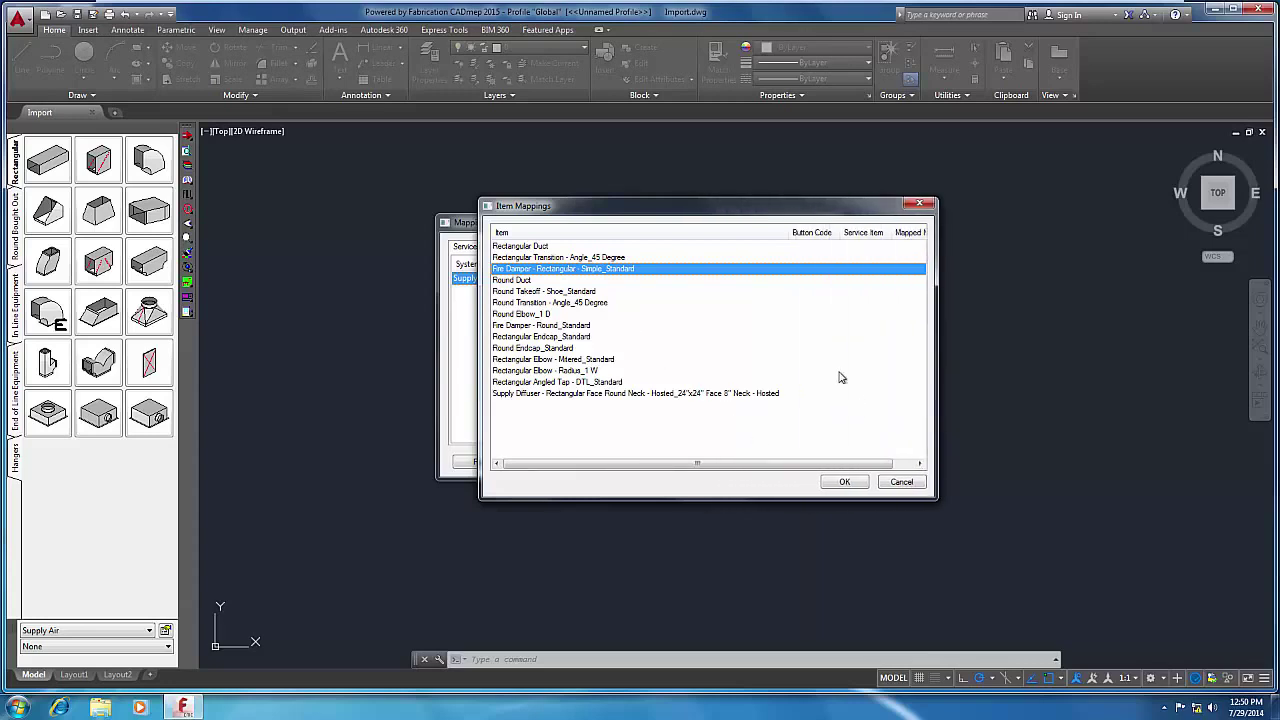
left_click(814, 269)
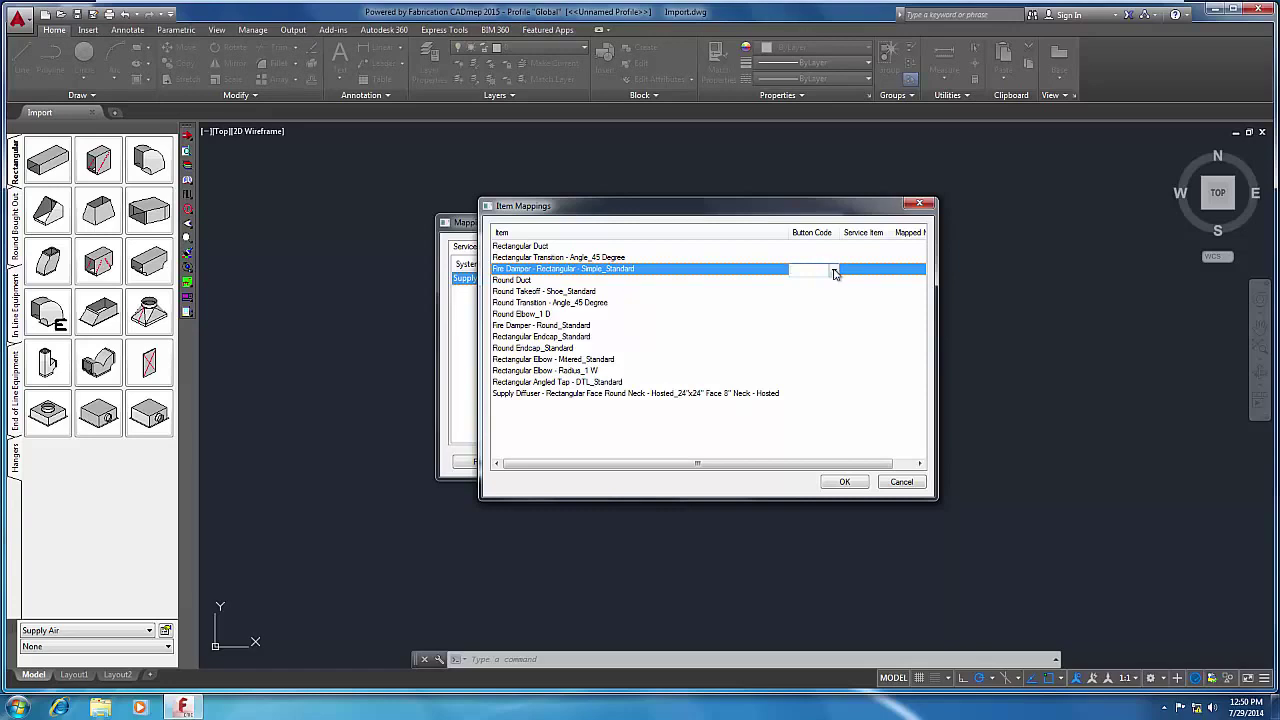
left_click(834, 270)
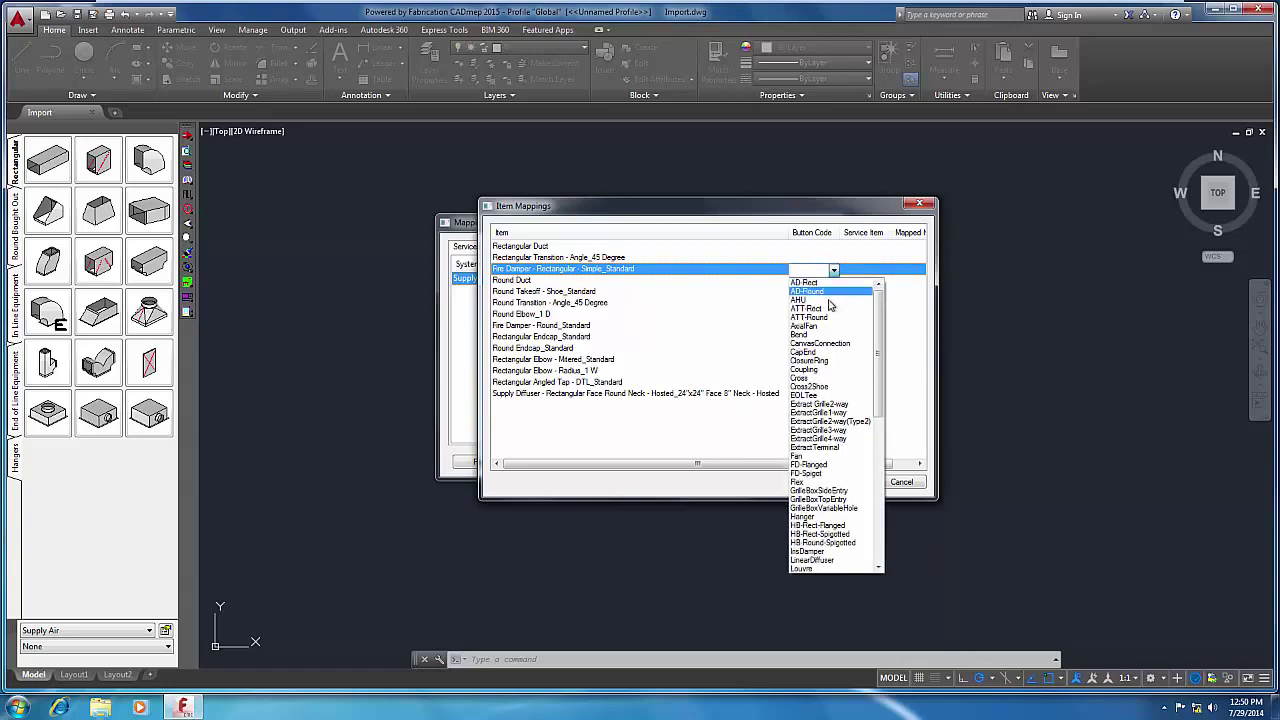
left_click(822, 466)
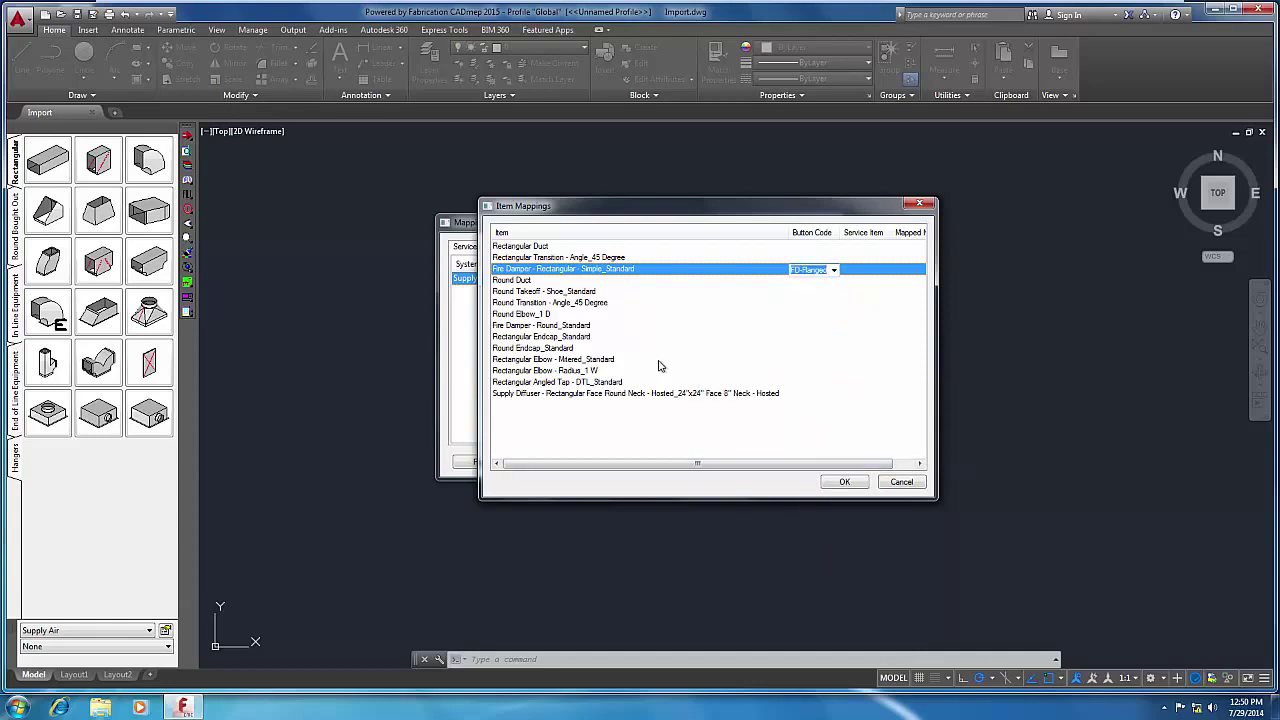
Assign button code FD-Spigot to Fire Damper - Round_Standard and accept all mappings to run the import
left_click(583, 328)
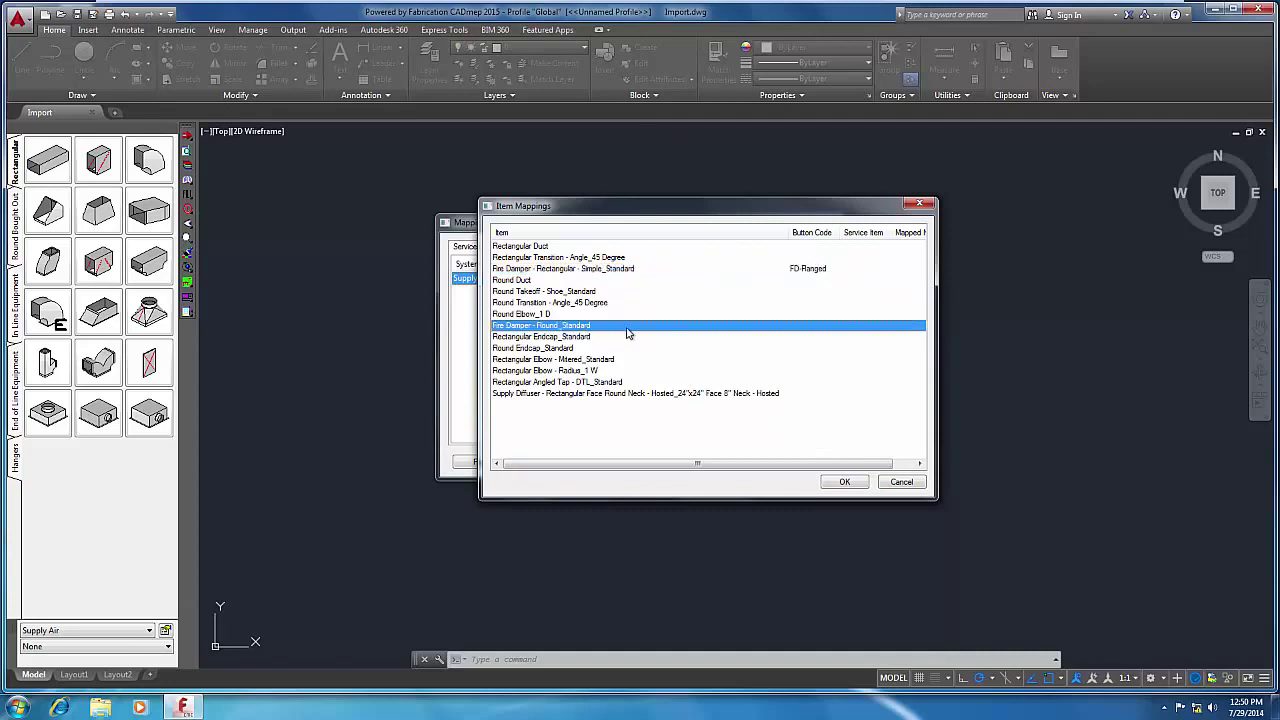
left_click(828, 327)
left_click(833, 327)
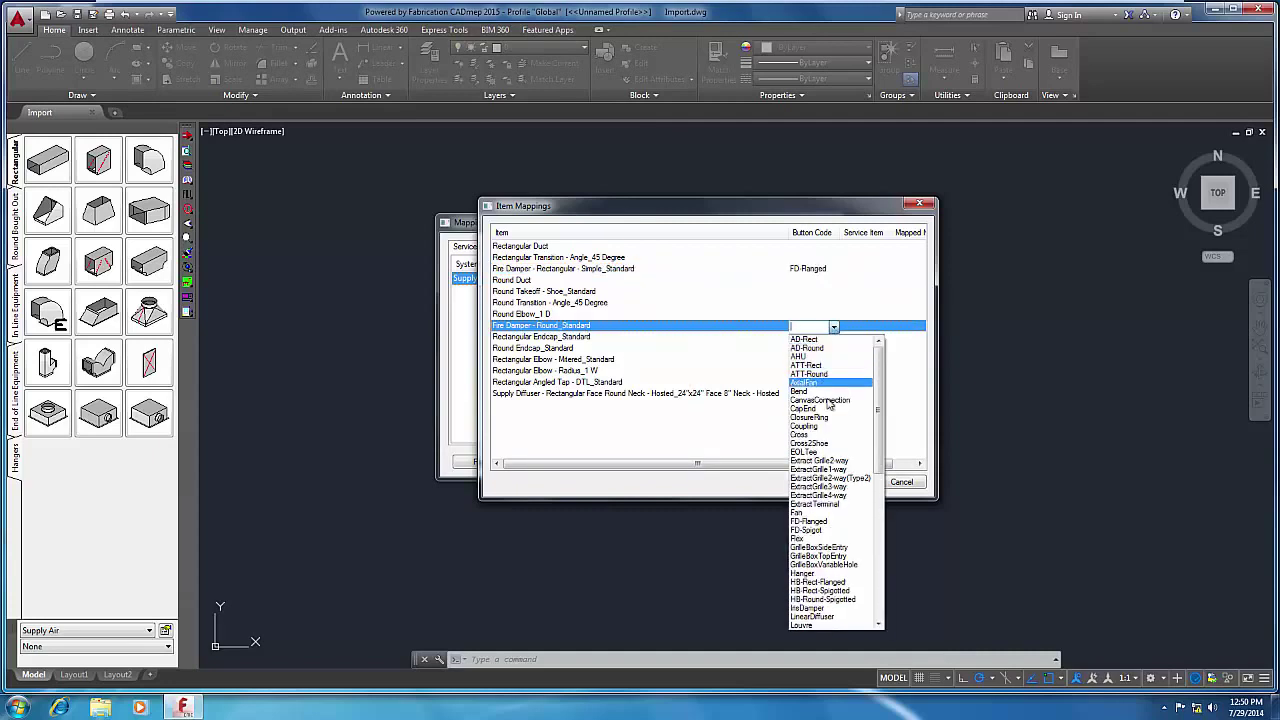
left_click(824, 530)
left_click(845, 482)
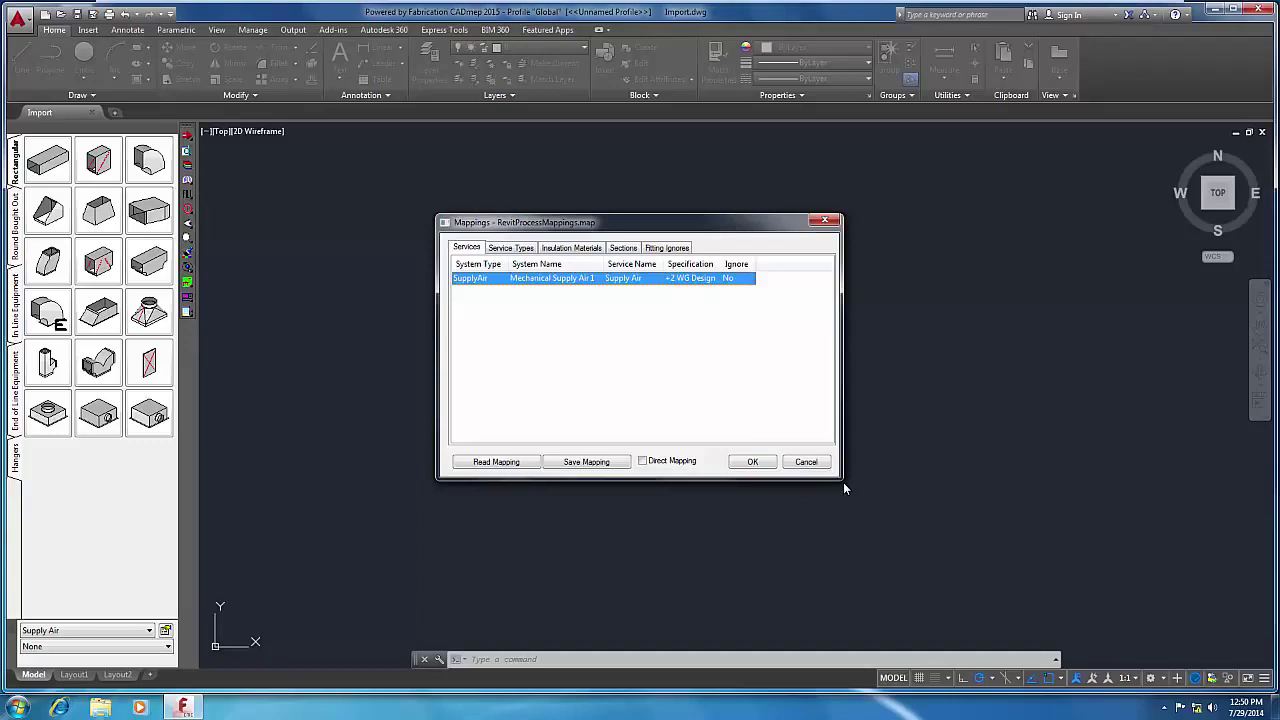
left_click(754, 461)
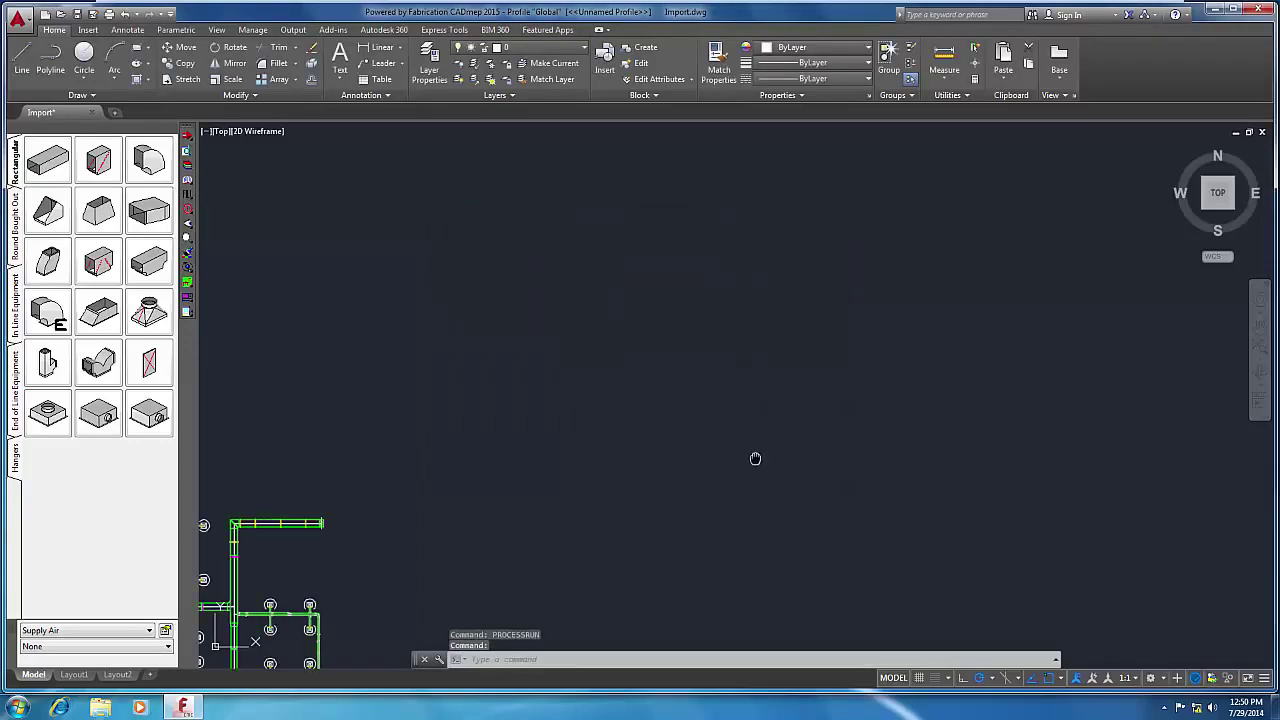
Examine the entire imported duct layout from a 3D angle and restore the Top view
middle_click(756, 459)
middle_click(756, 459)
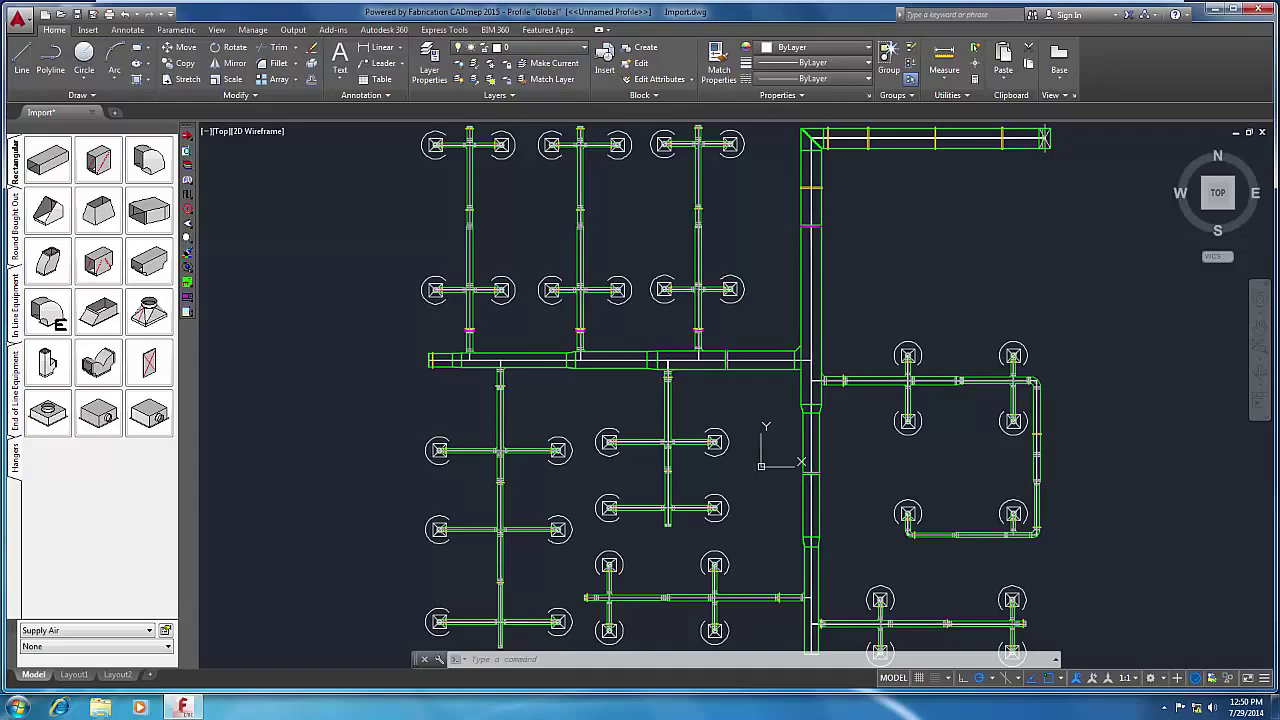
middle_click_drag(737, 394, 831, 345, "shift")
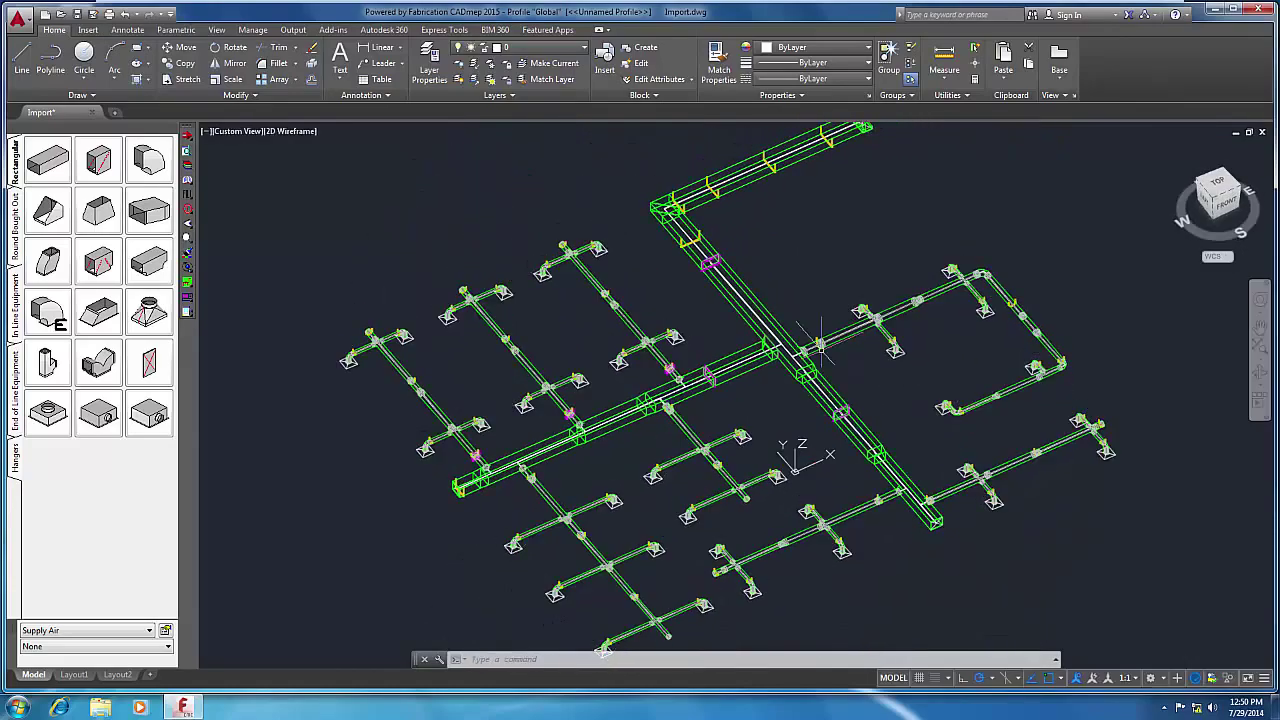
left_click(241, 133)
left_click(259, 166)
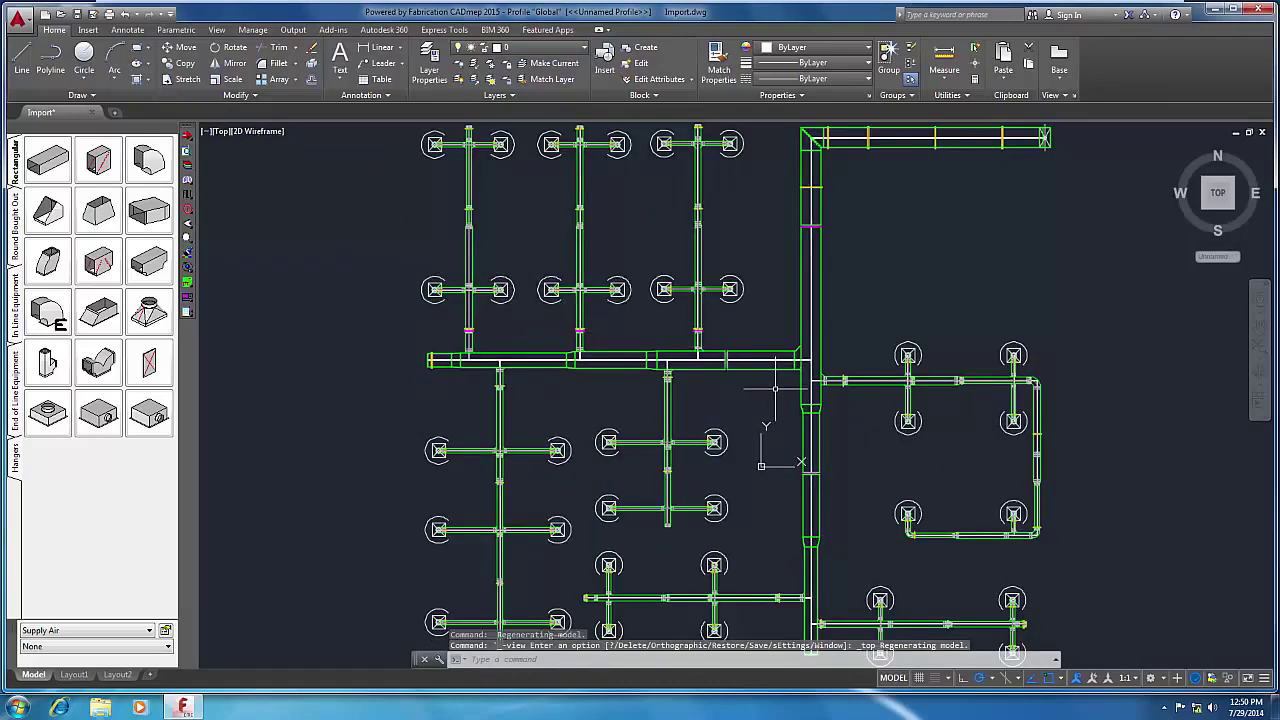
Check the dimensions of the vertical main duct's straight section beside the branch junction, leaving them unedited
scroll(785, 392, "up", 2)
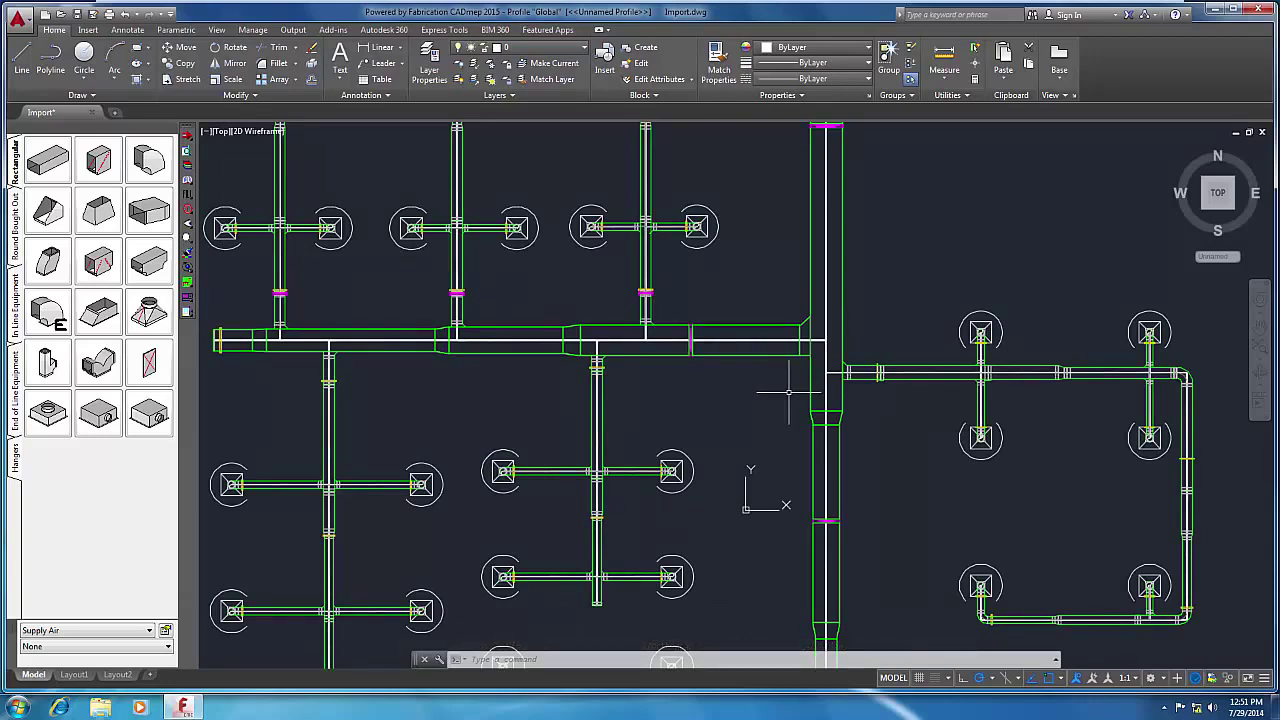
double_click(810, 386)
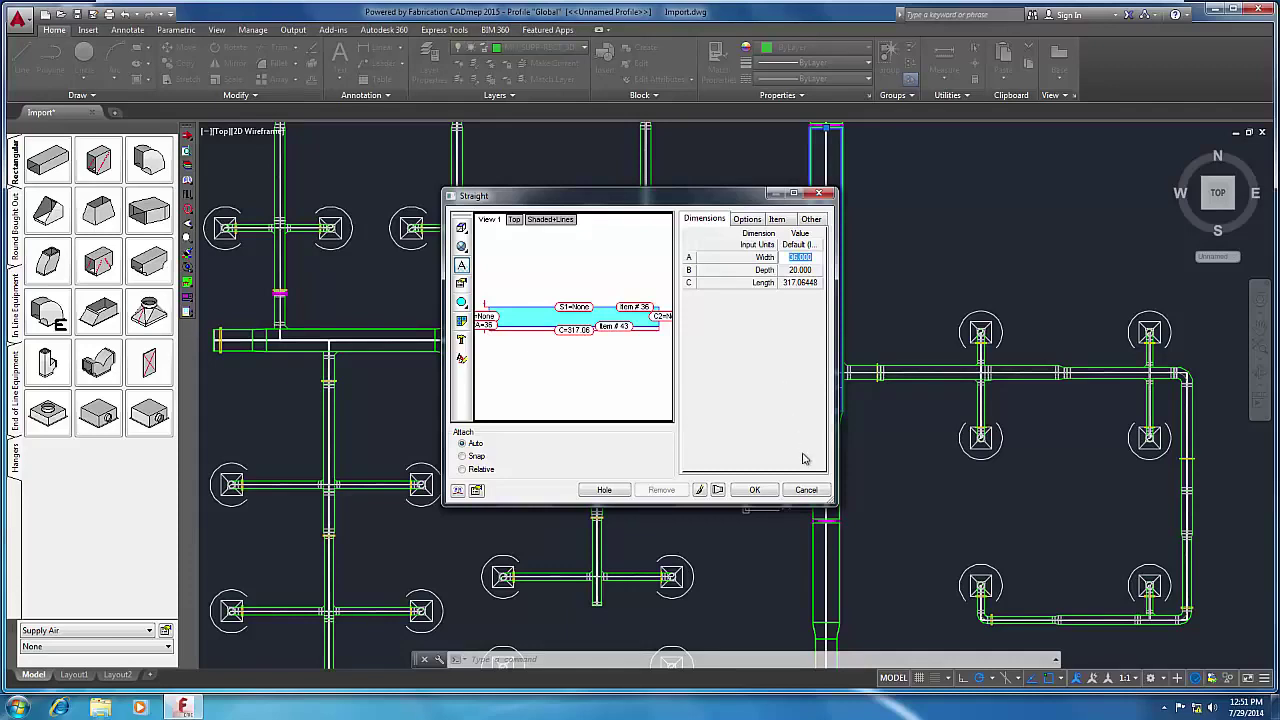
left_click(806, 489)
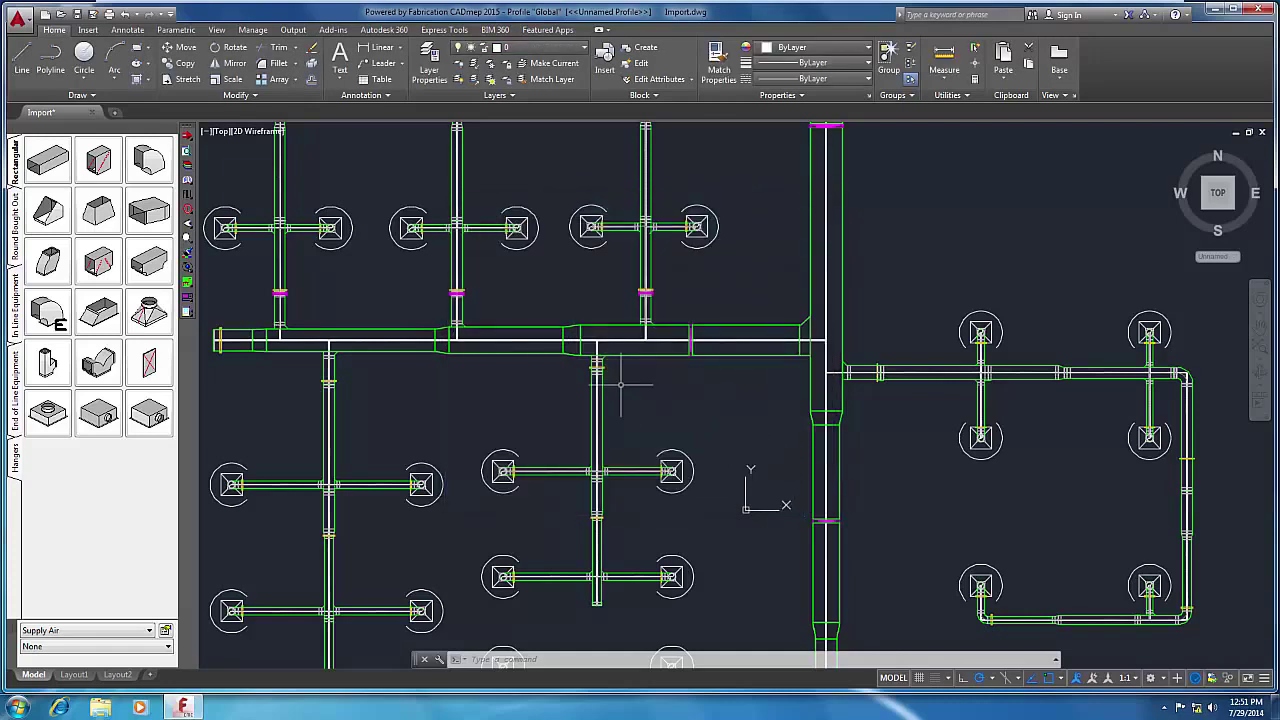
Inspect the dimensions of the strap hanger just below the main duct's round branch takeoff, without editing them
scroll(597, 340, "up", 2)
scroll(597, 340, "up", 3)
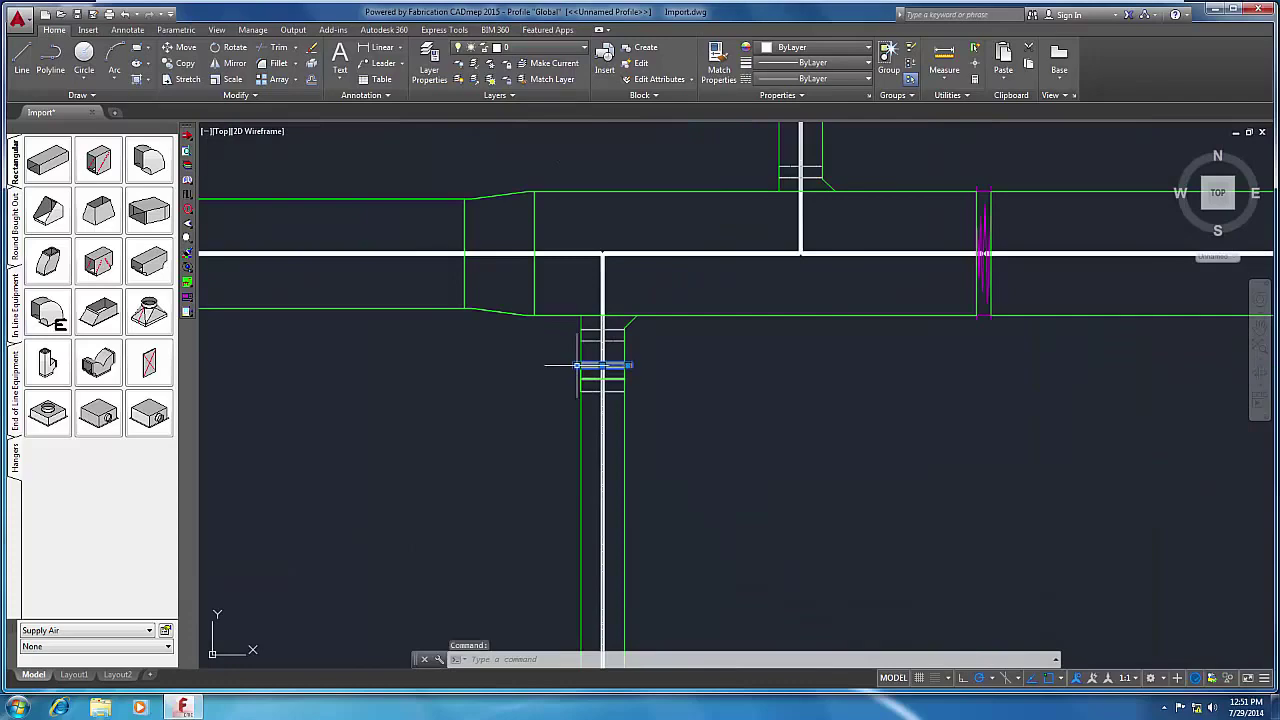
double_click(600, 366)
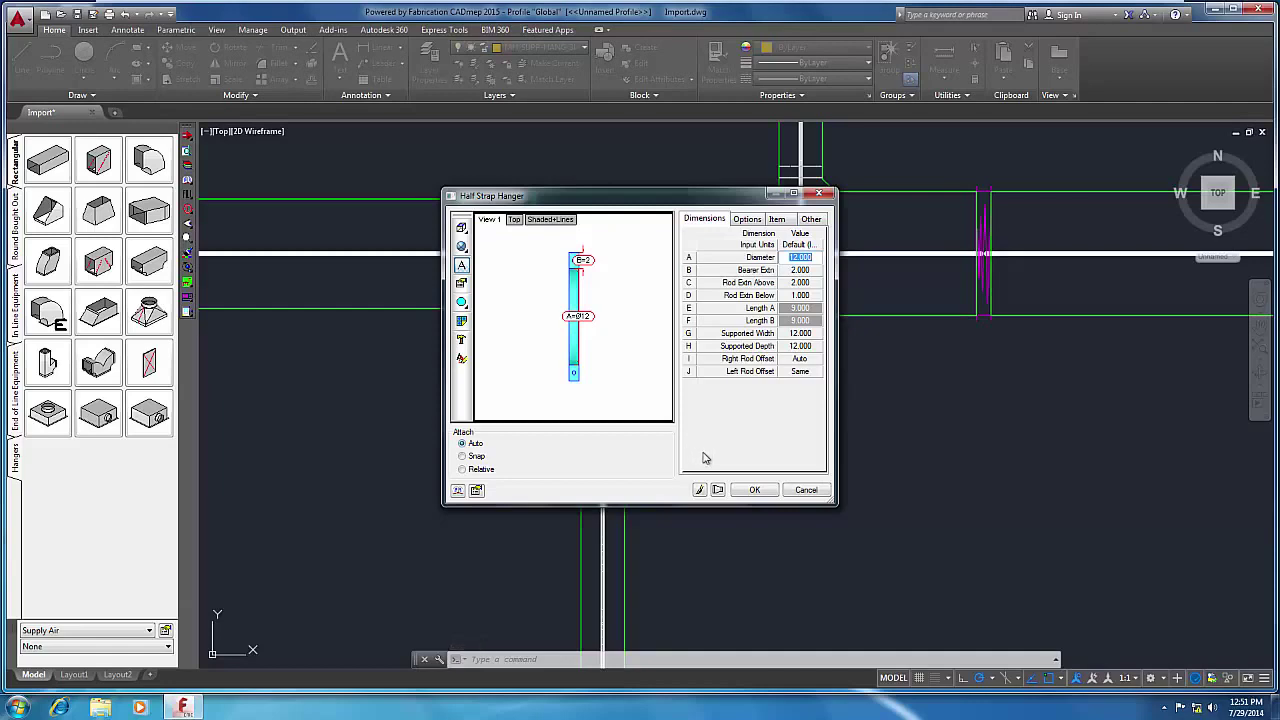
left_click(797, 489)
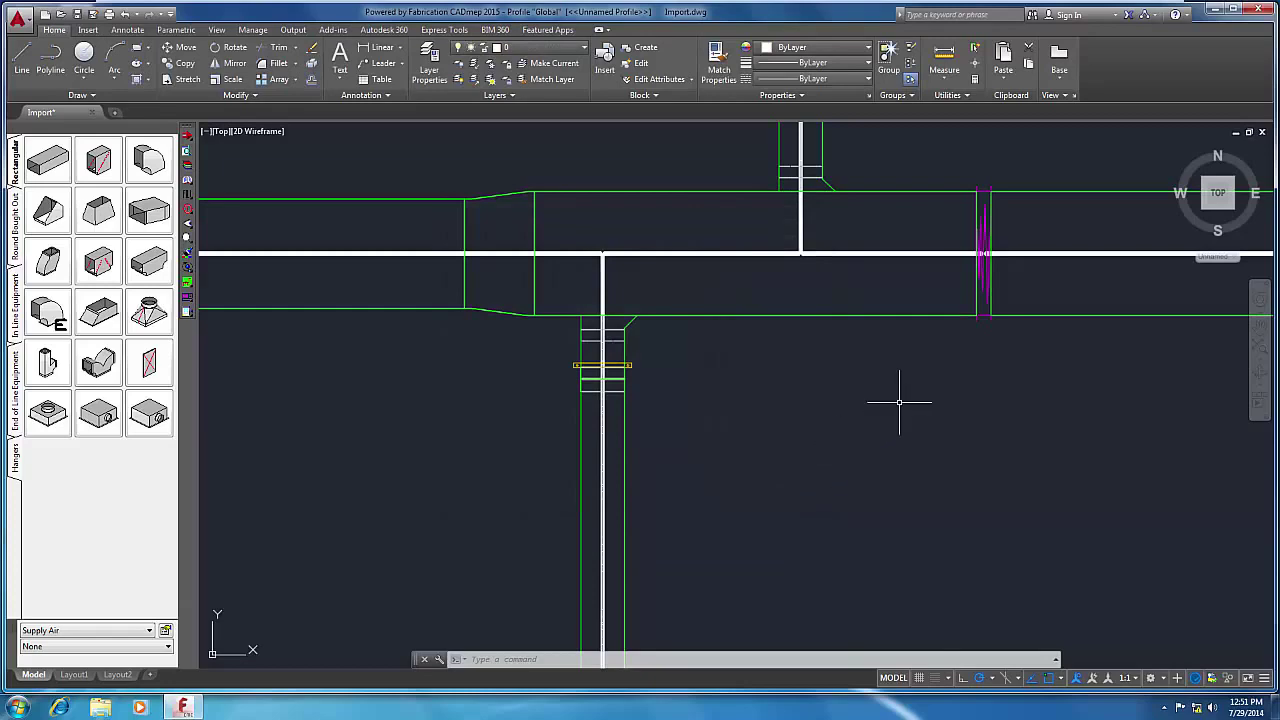
Open the item properties of the supply diffuser at the east end of the branch below the main duct
scroll(899, 403, "down", 4)
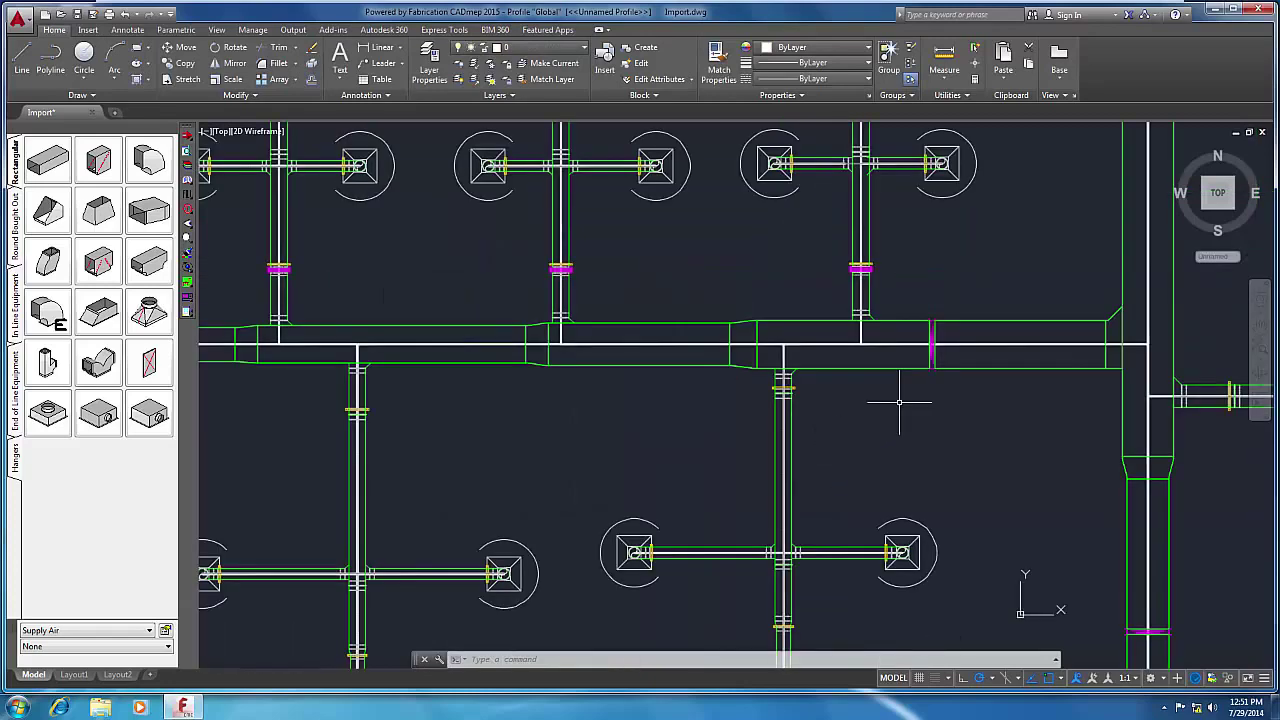
double_click(903, 550)
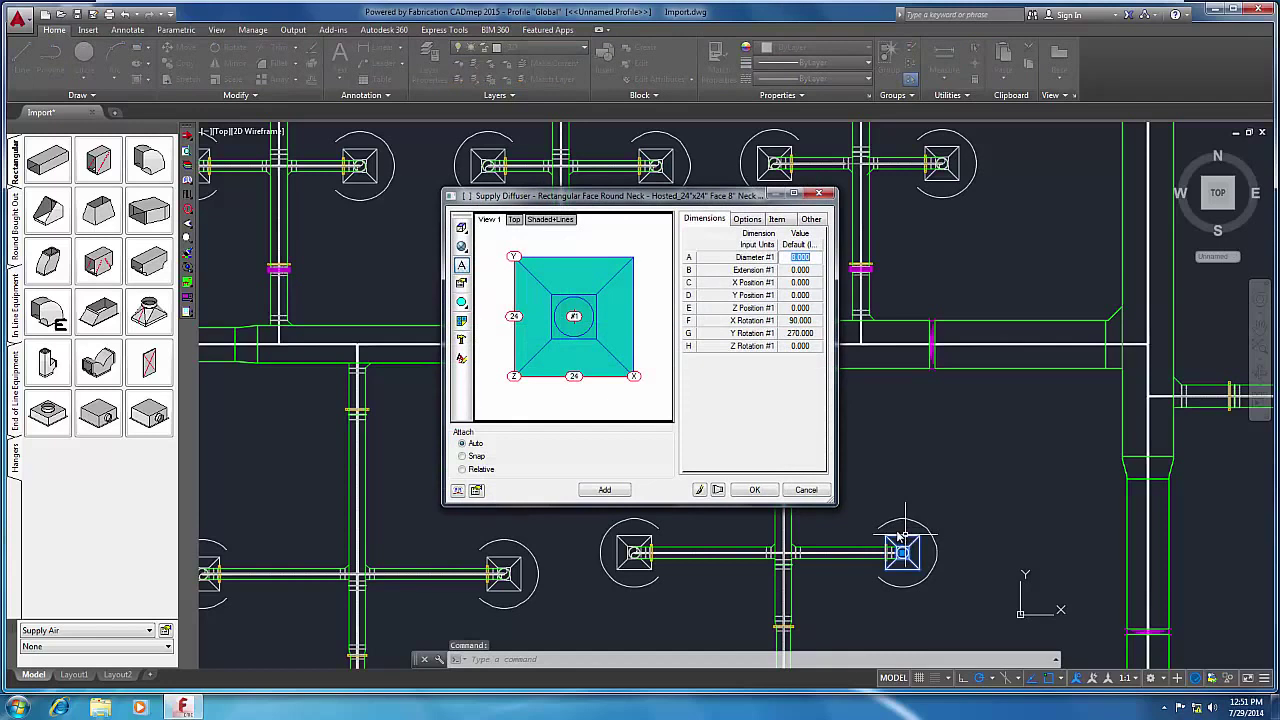